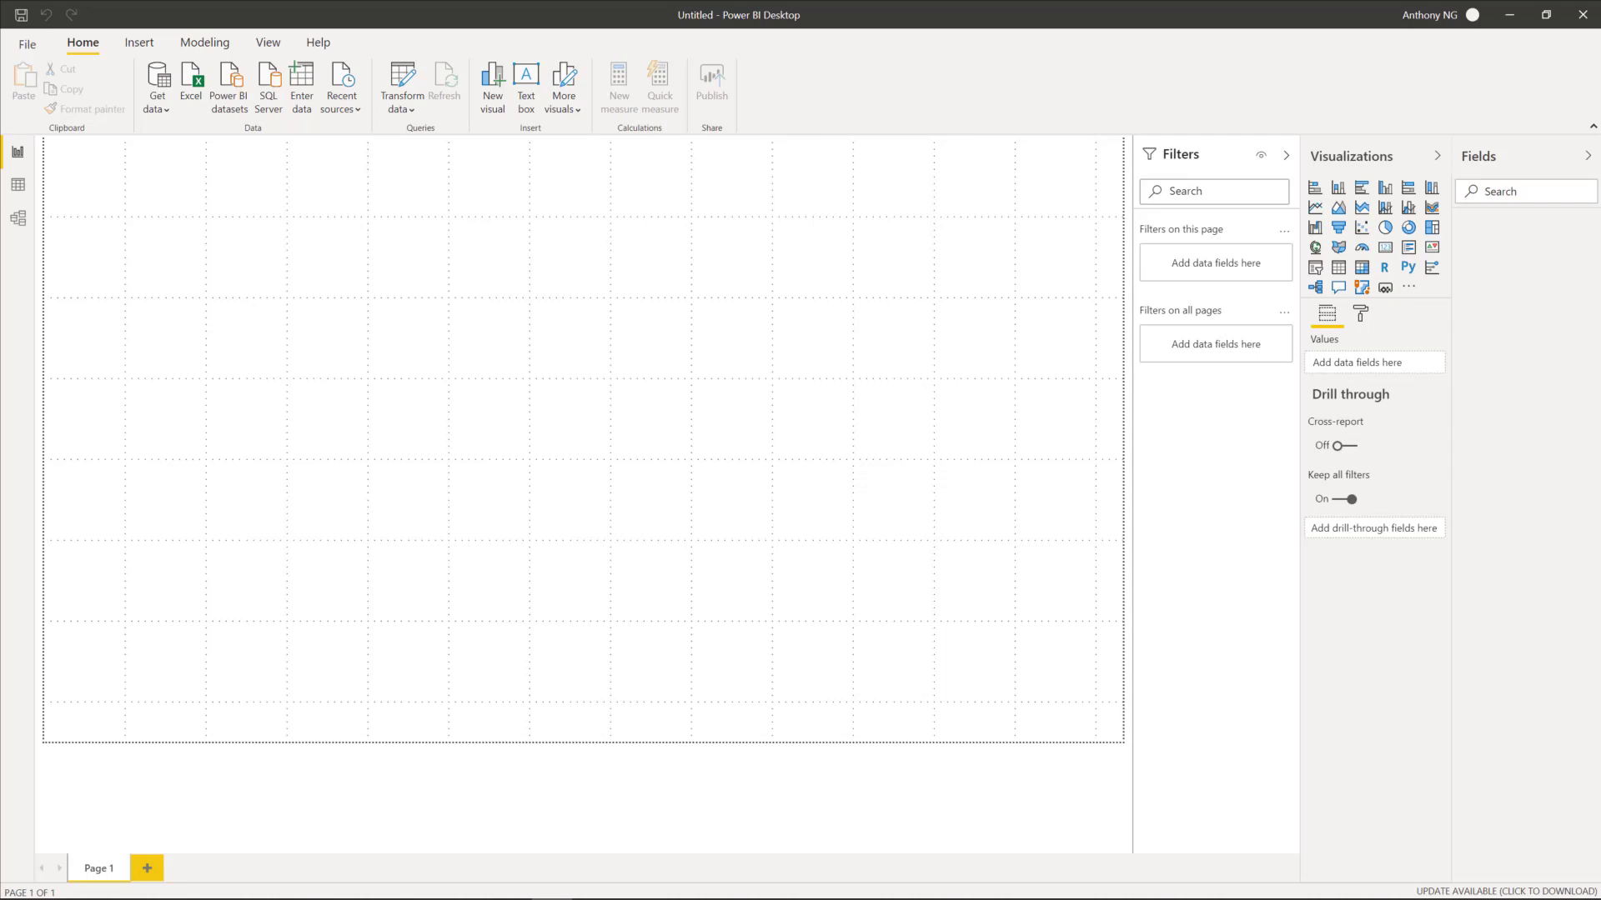
Save the new report to the Desktop as Calendar Report
{"action": "left_click", "coordinate": [20, 14]}
{"action": "left_click", "coordinate": [71, 125]}
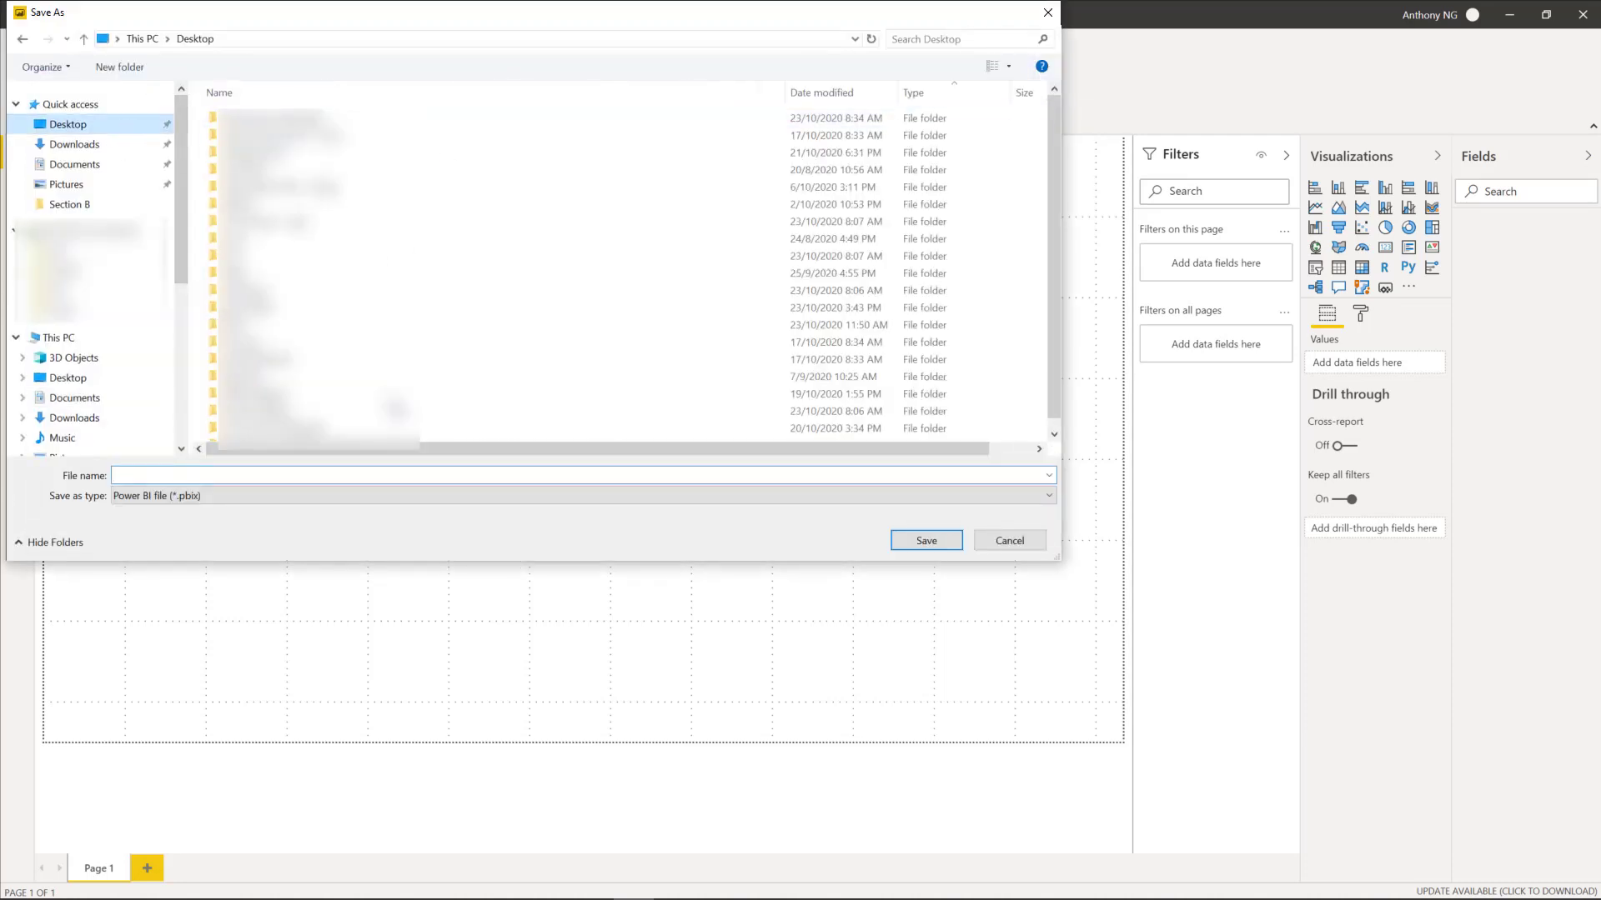
{"action": "left_click", "coordinate": [379, 480]}
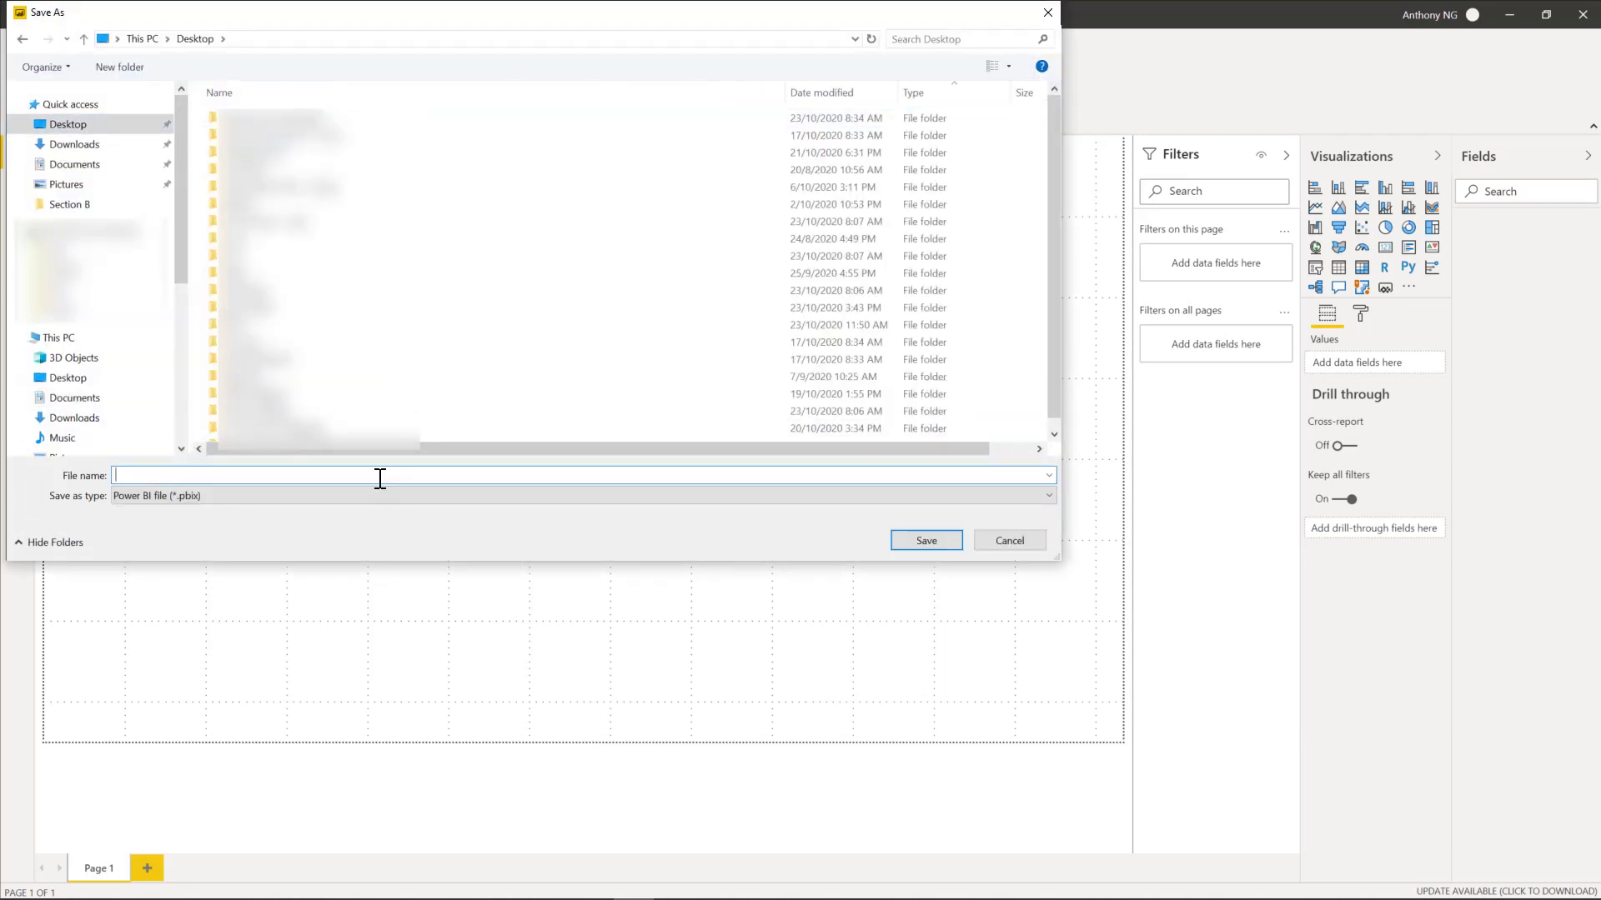
{"action": "type", "text": "Cale"}
{"action": "type", "text": "ndar"}
{"action": "type", "text": "Map"}
{"action": "key", "text": "Return"}
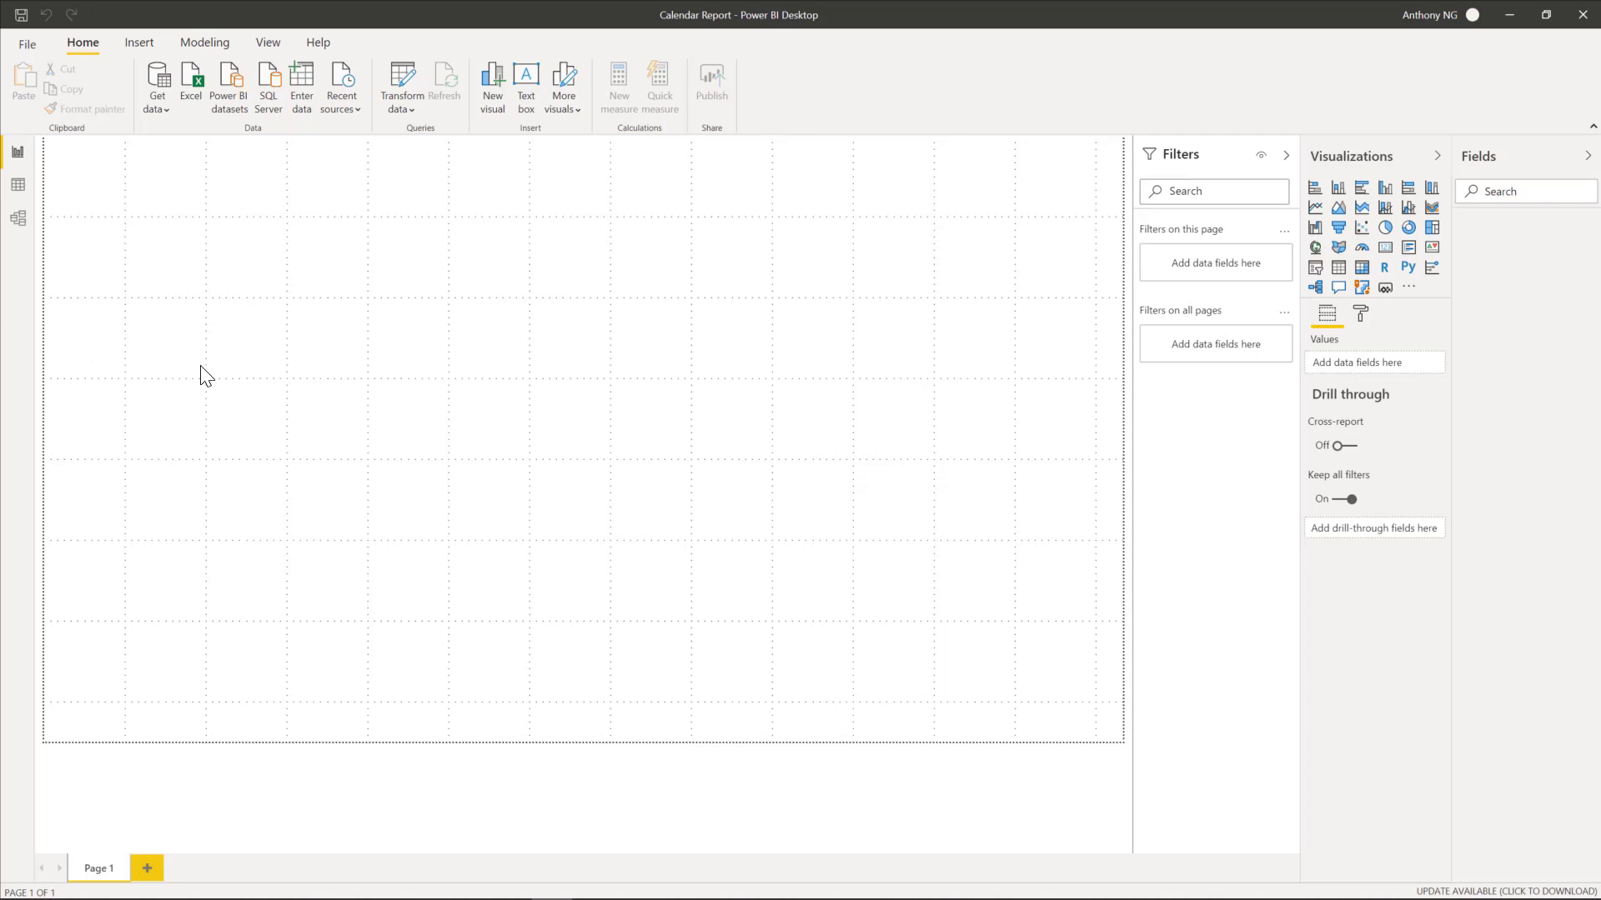
In Data view, widen the Fields pane and start a new calculated table named Date with the CALENDAR function
{"action": "left_click", "coordinate": [21, 192]}
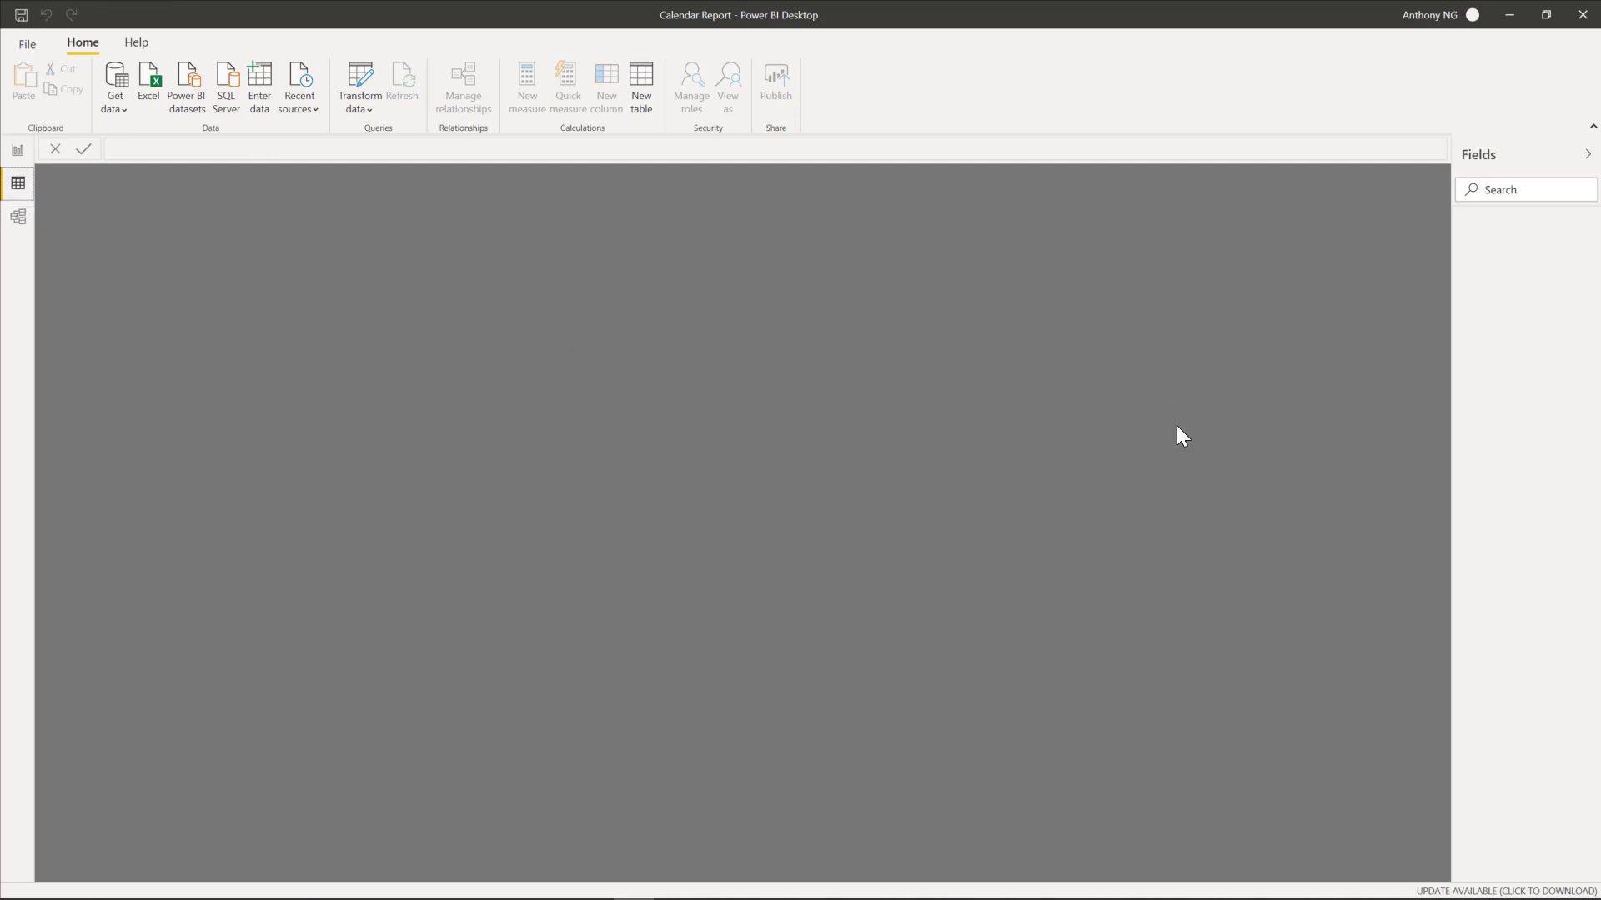
{"action": "left_click_drag", "start_coordinate": [1452, 428], "coordinate": [1266, 434]}
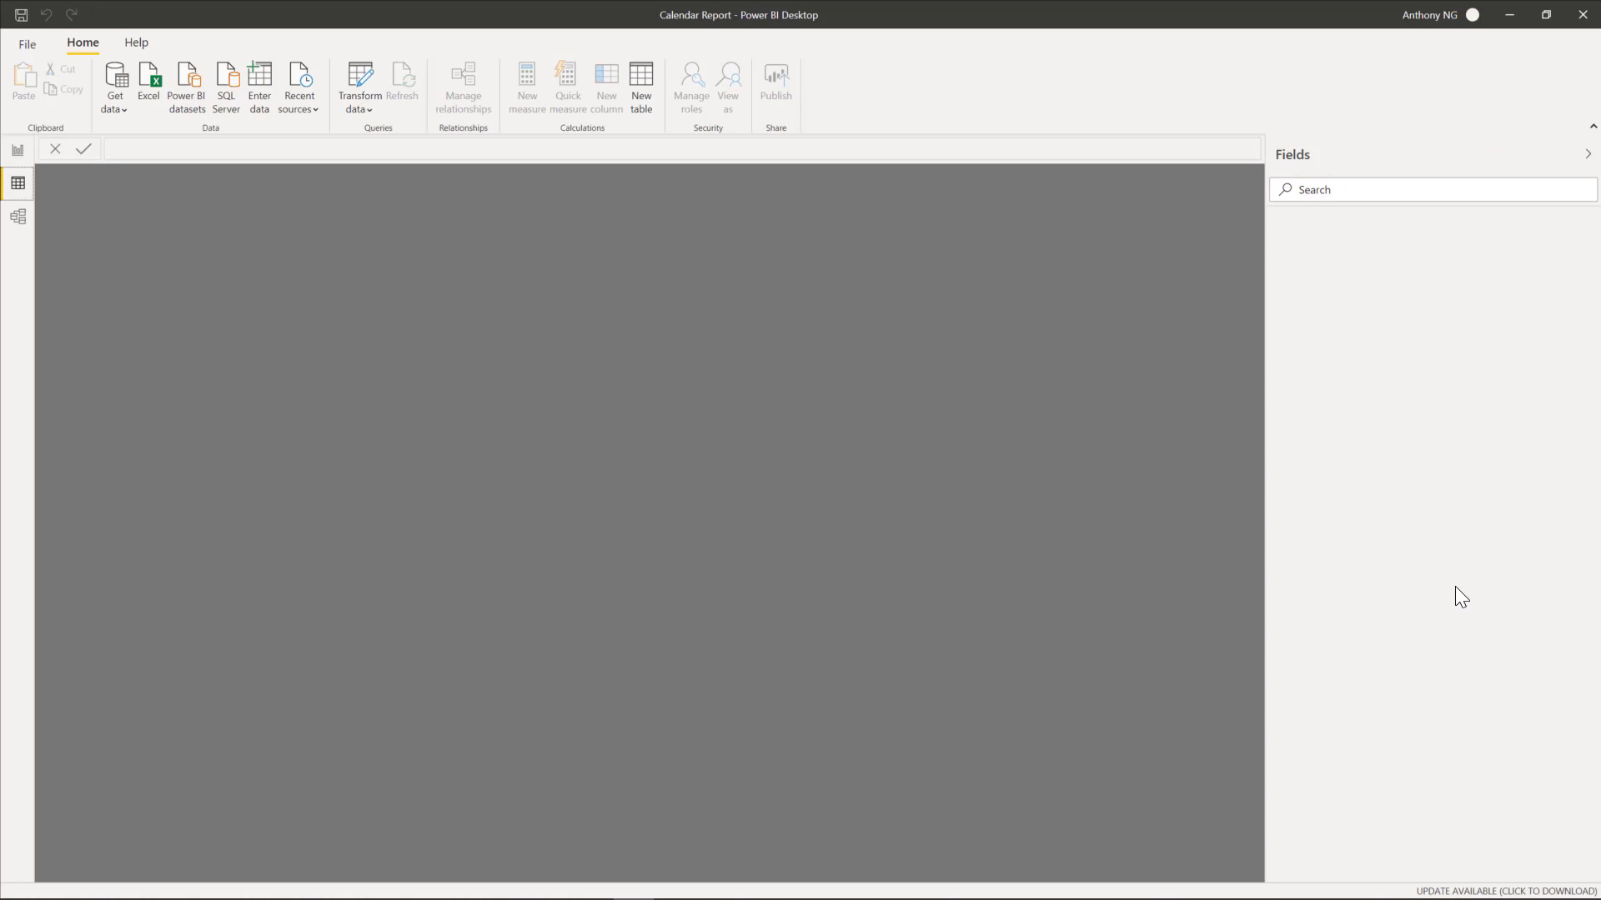
{"action": "left_click", "coordinate": [647, 78]}
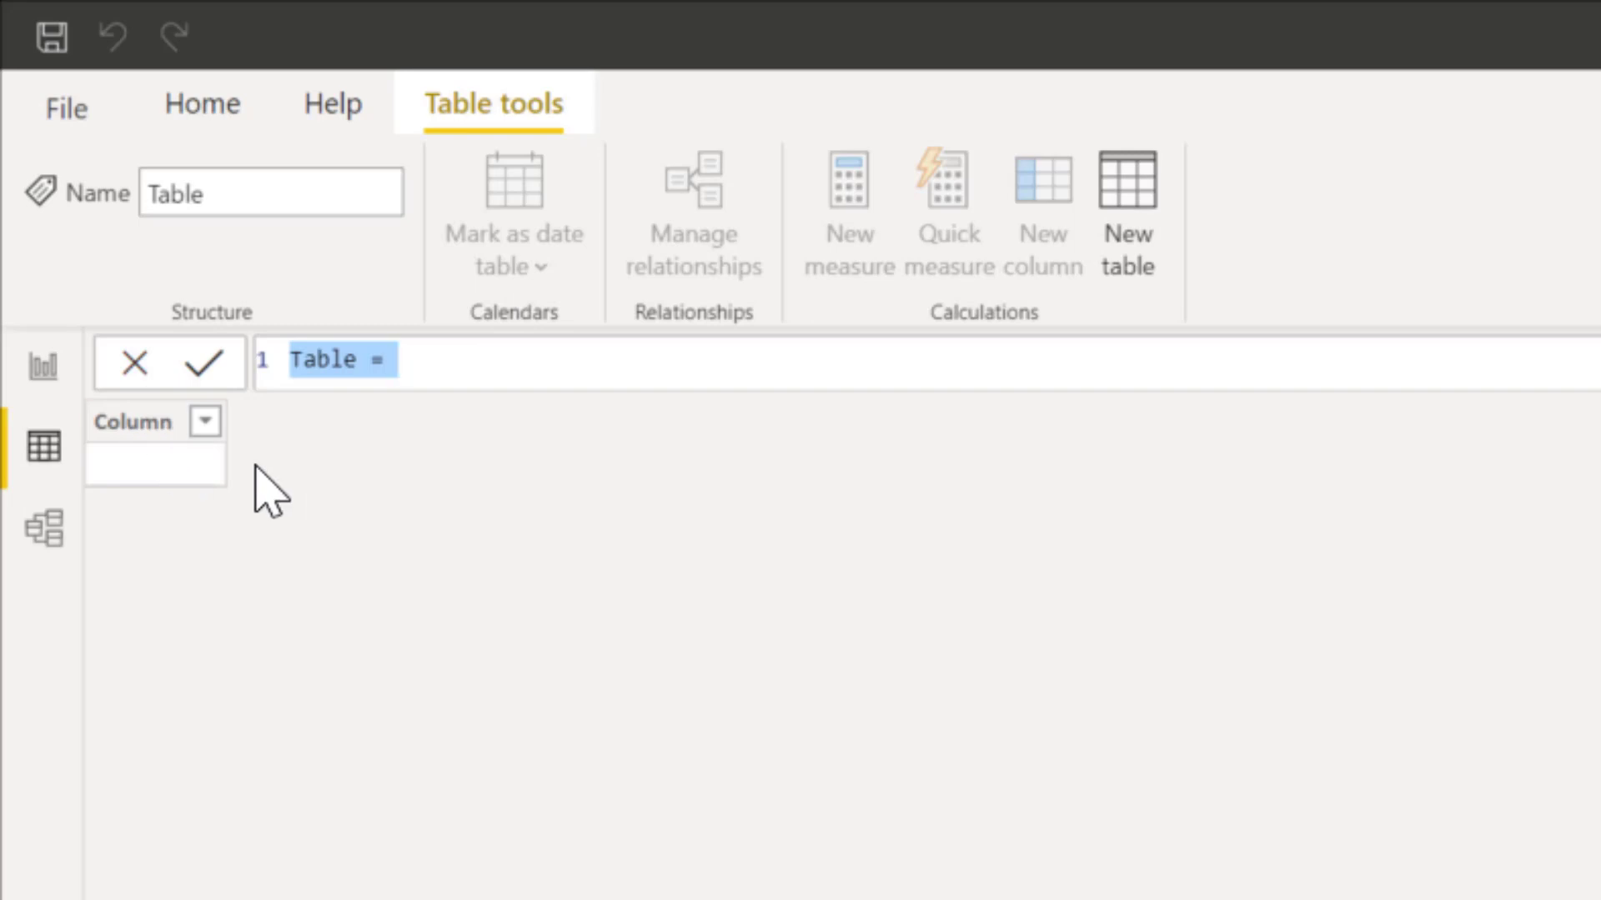
{"action": "left_click", "coordinate": [880, 364]}
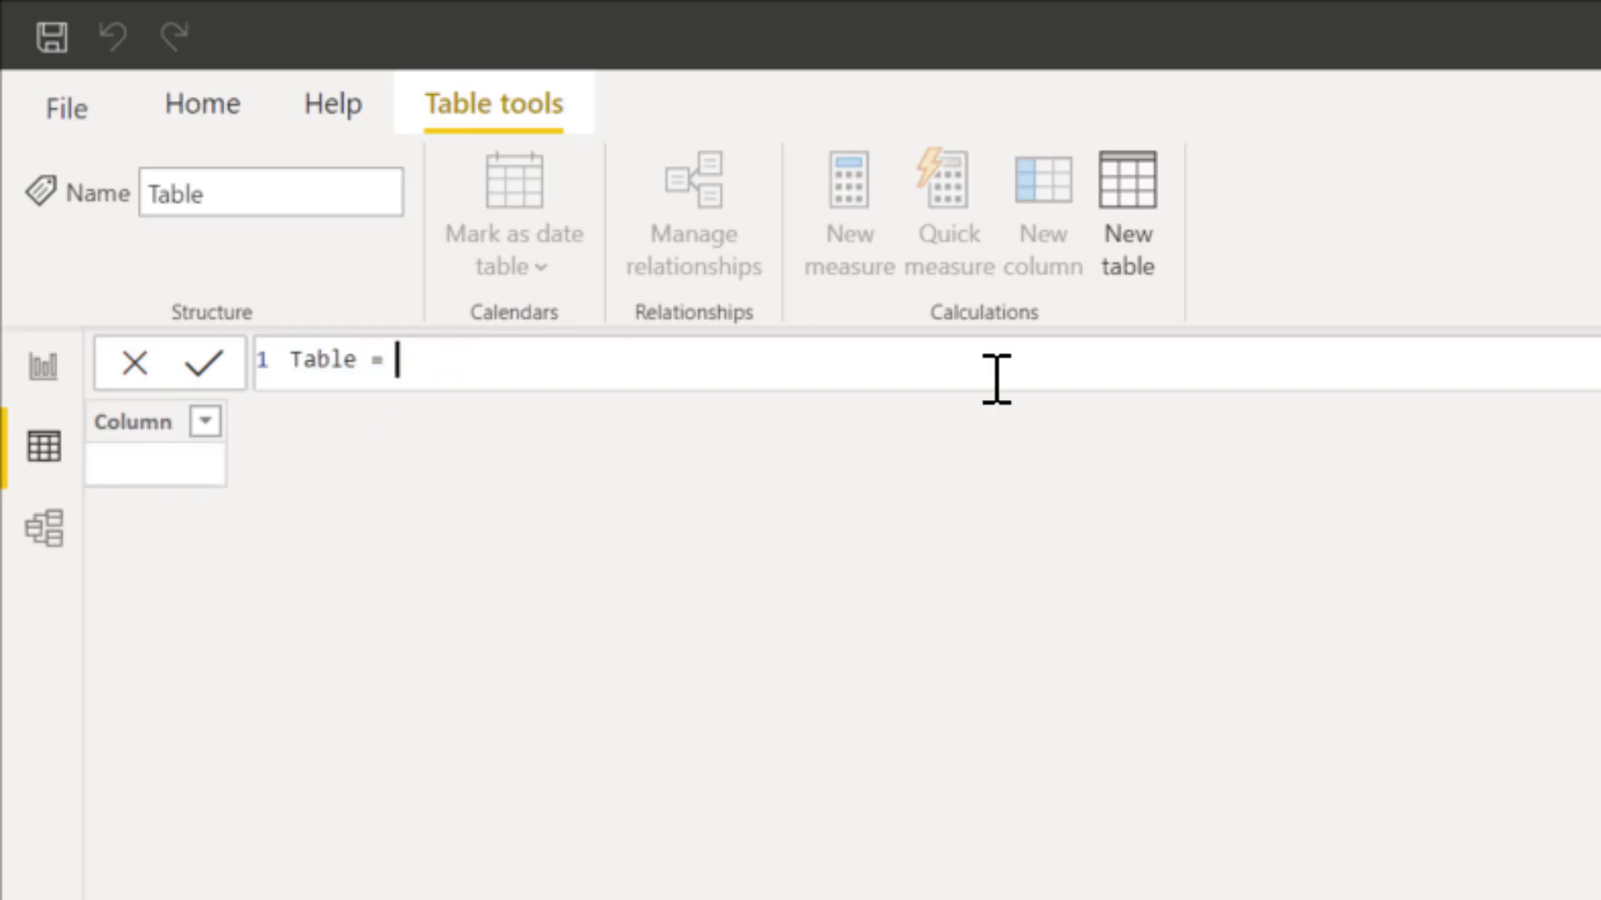
{"action": "key", "text": "ctrl+a"}
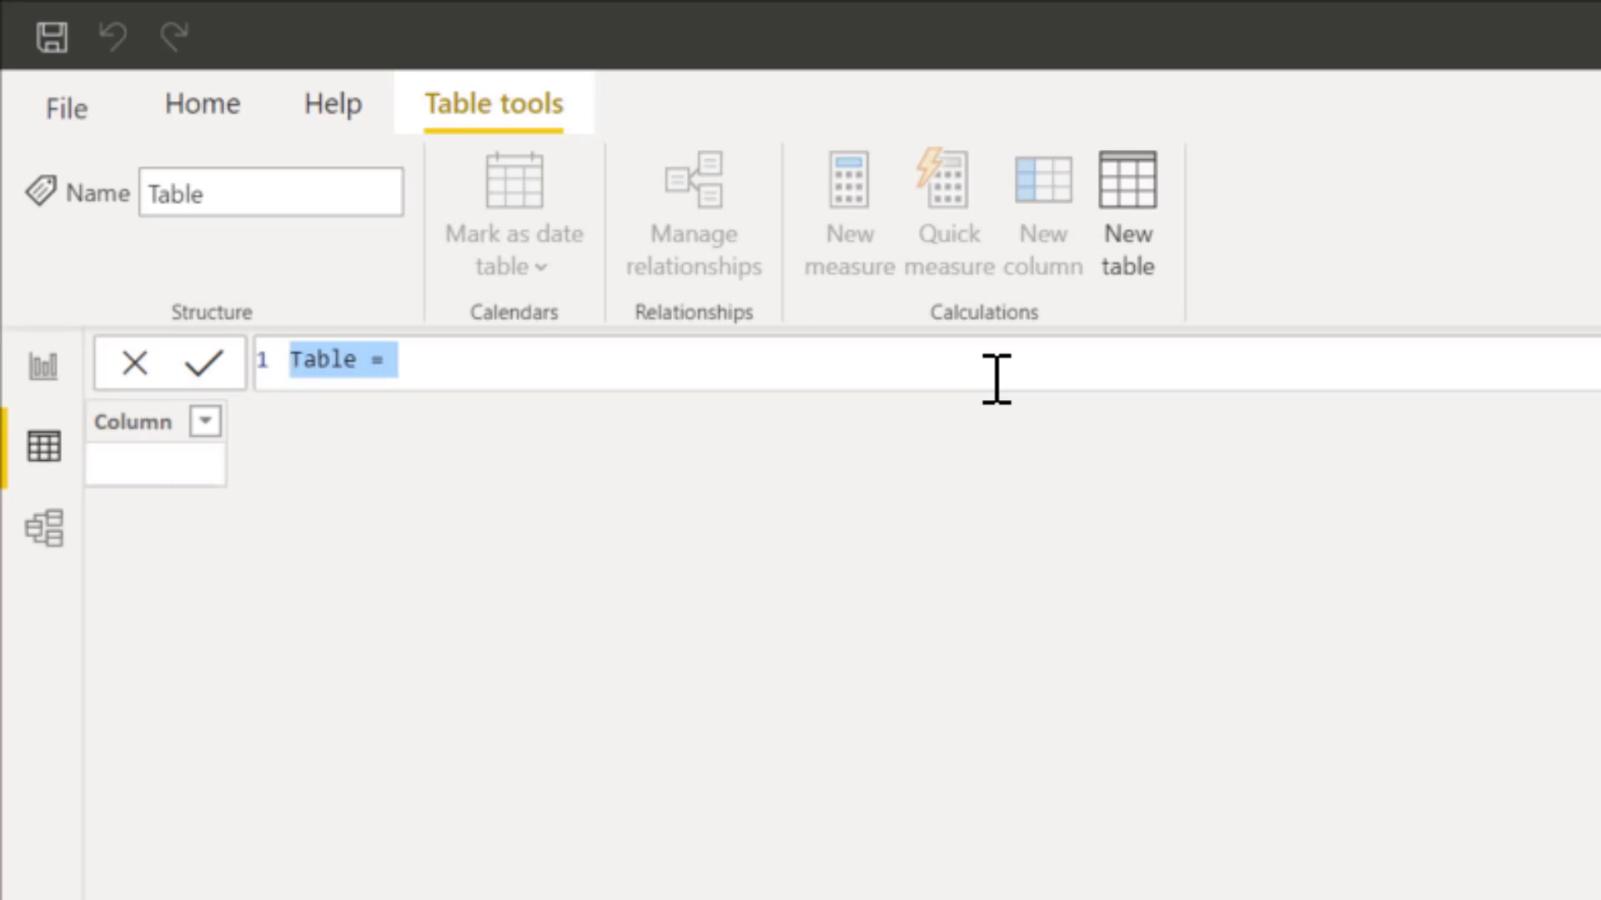
{"action": "type", "text": "Date "}
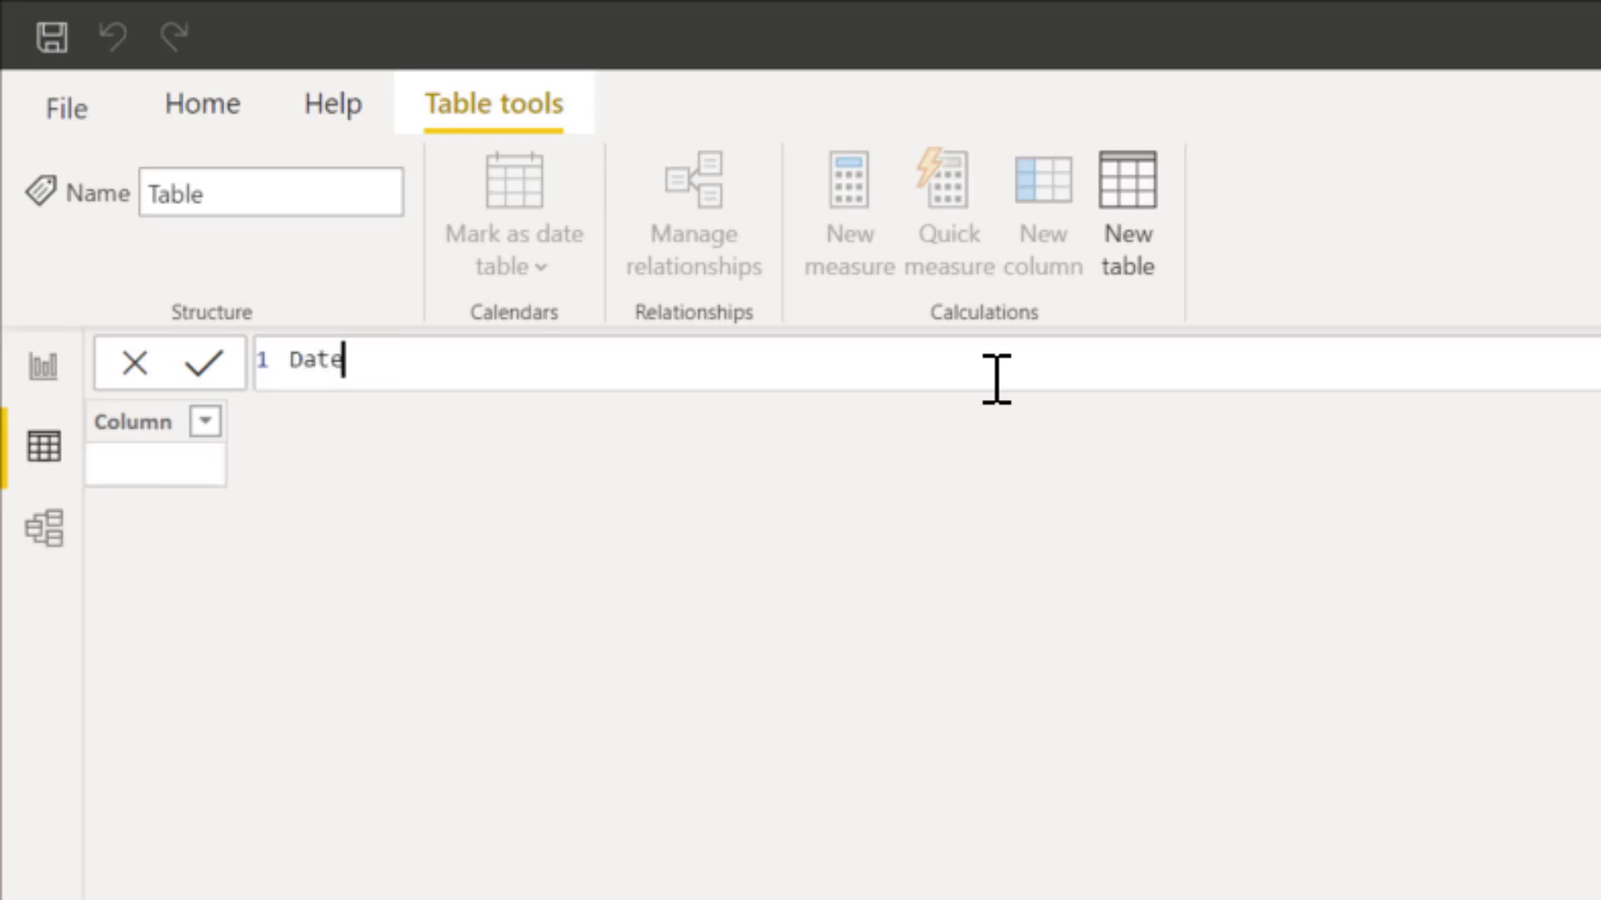
{"action": "type", "text": "="}
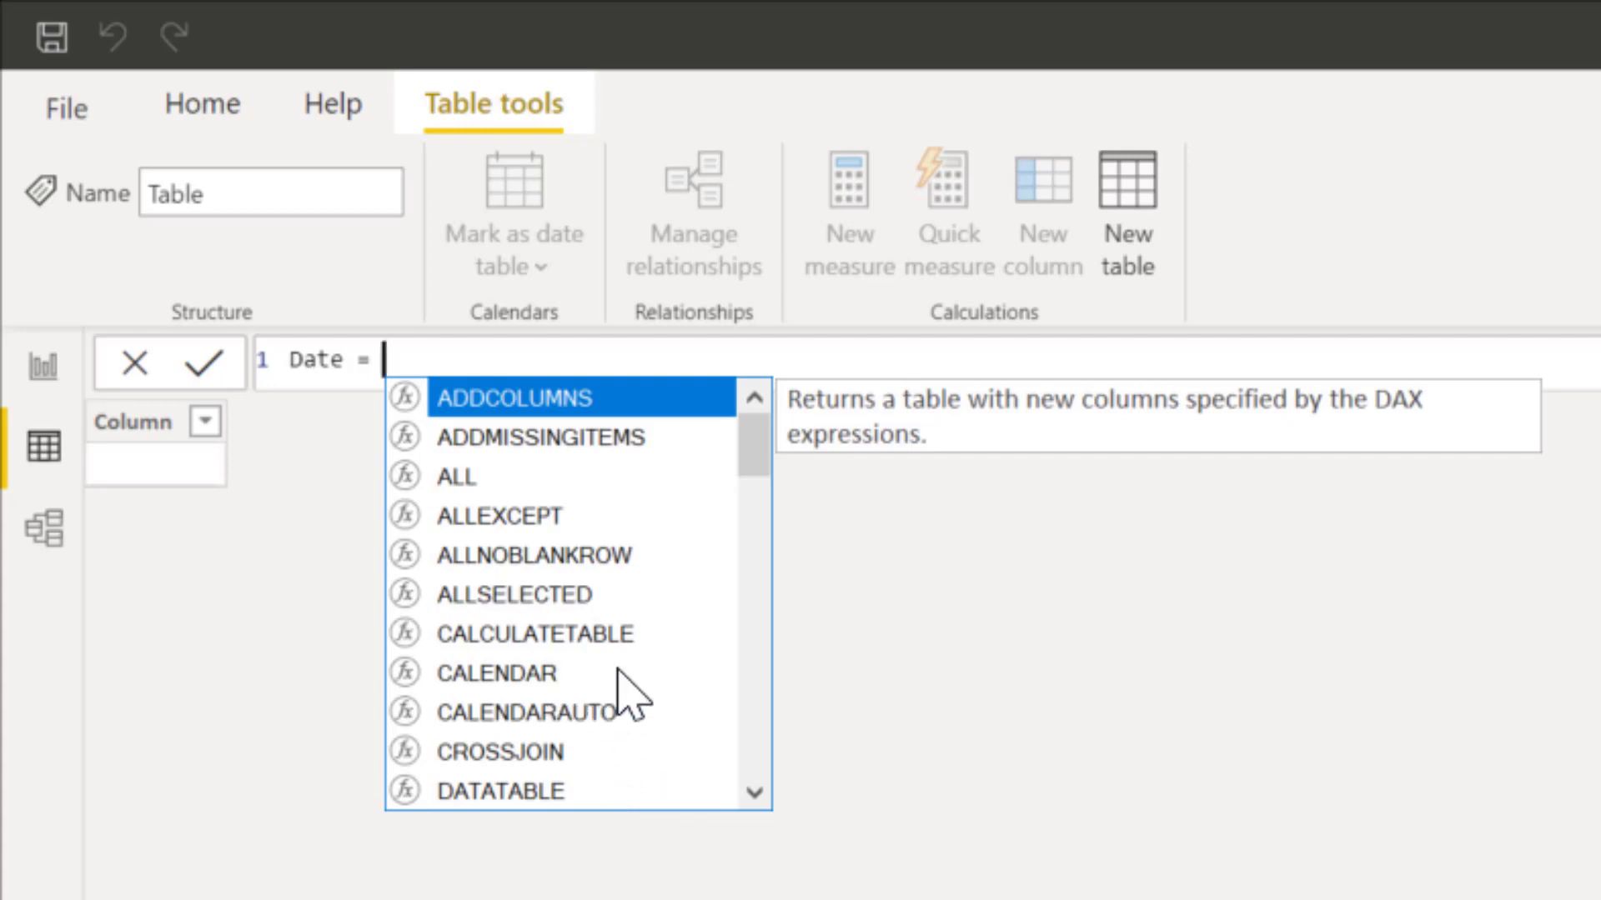
{"action": "left_click", "coordinate": [587, 672]}
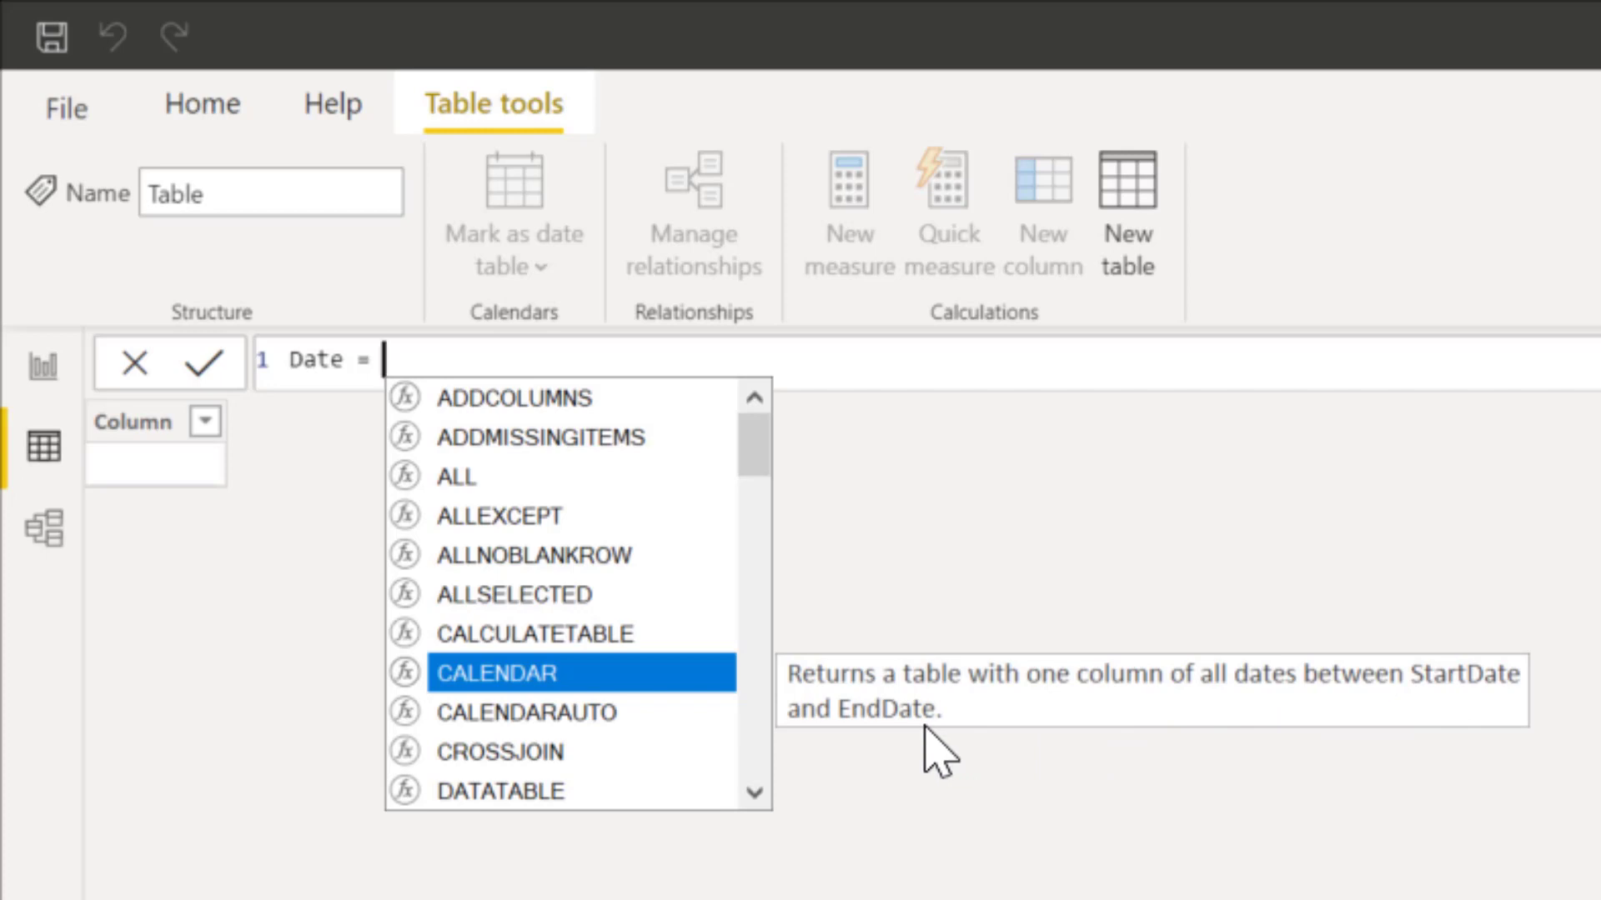
{"action": "double_click", "coordinate": [500, 673]}
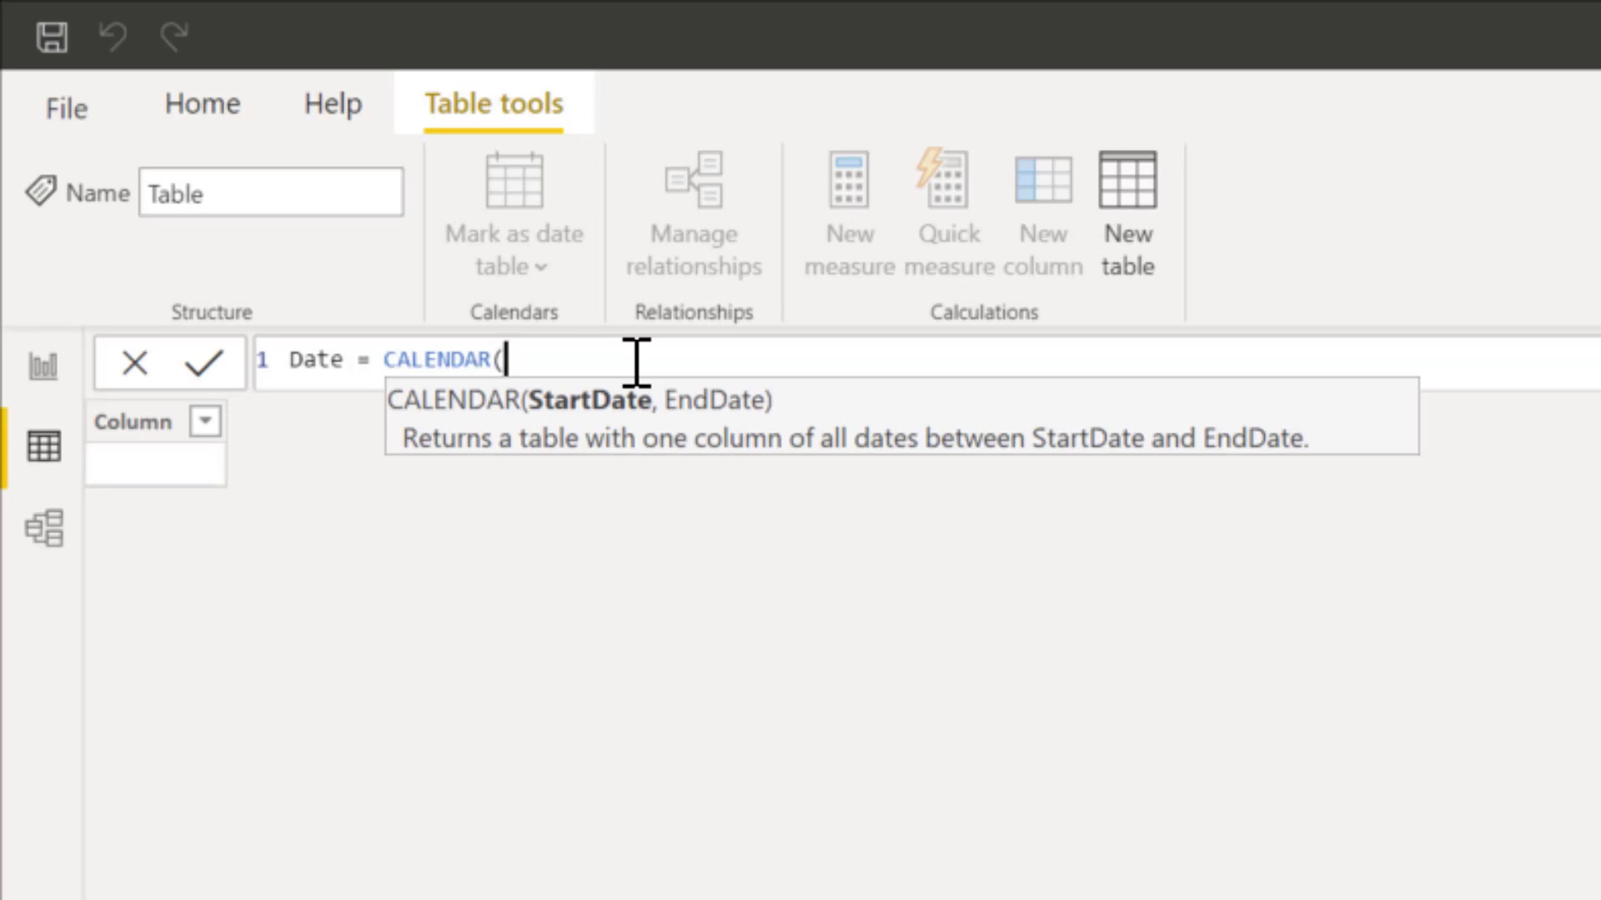
Enter DATE(2010,1,1) as the start date of the CALENDAR function
{"action": "type", "text": "date"}
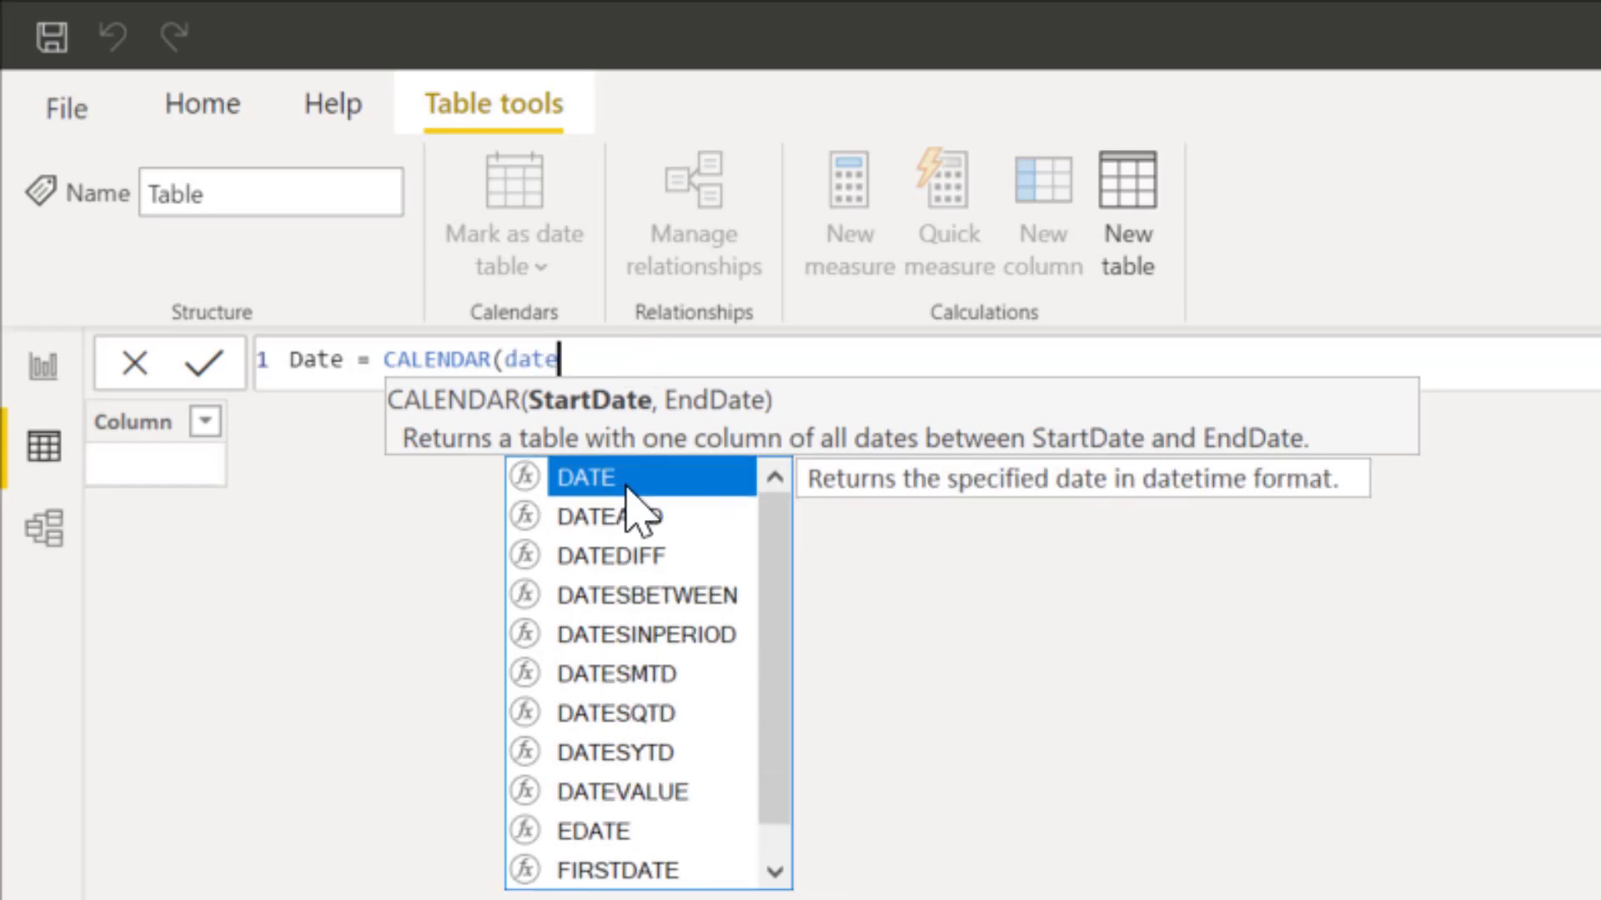
{"action": "key", "text": "Tab"}
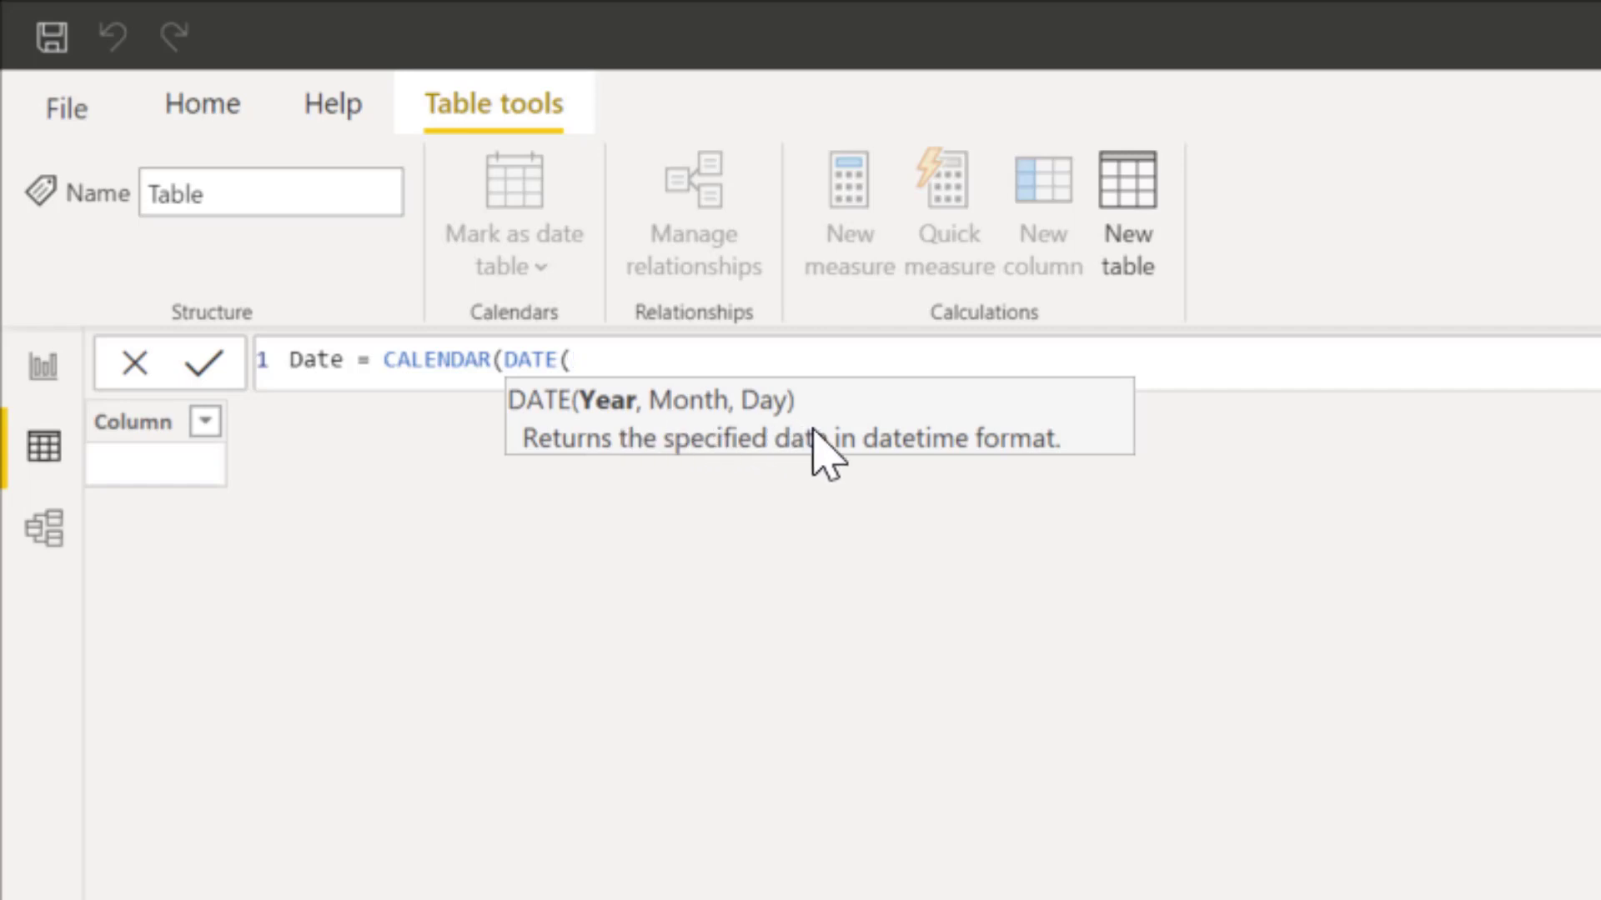
{"action": "type", "text": "2010,"}
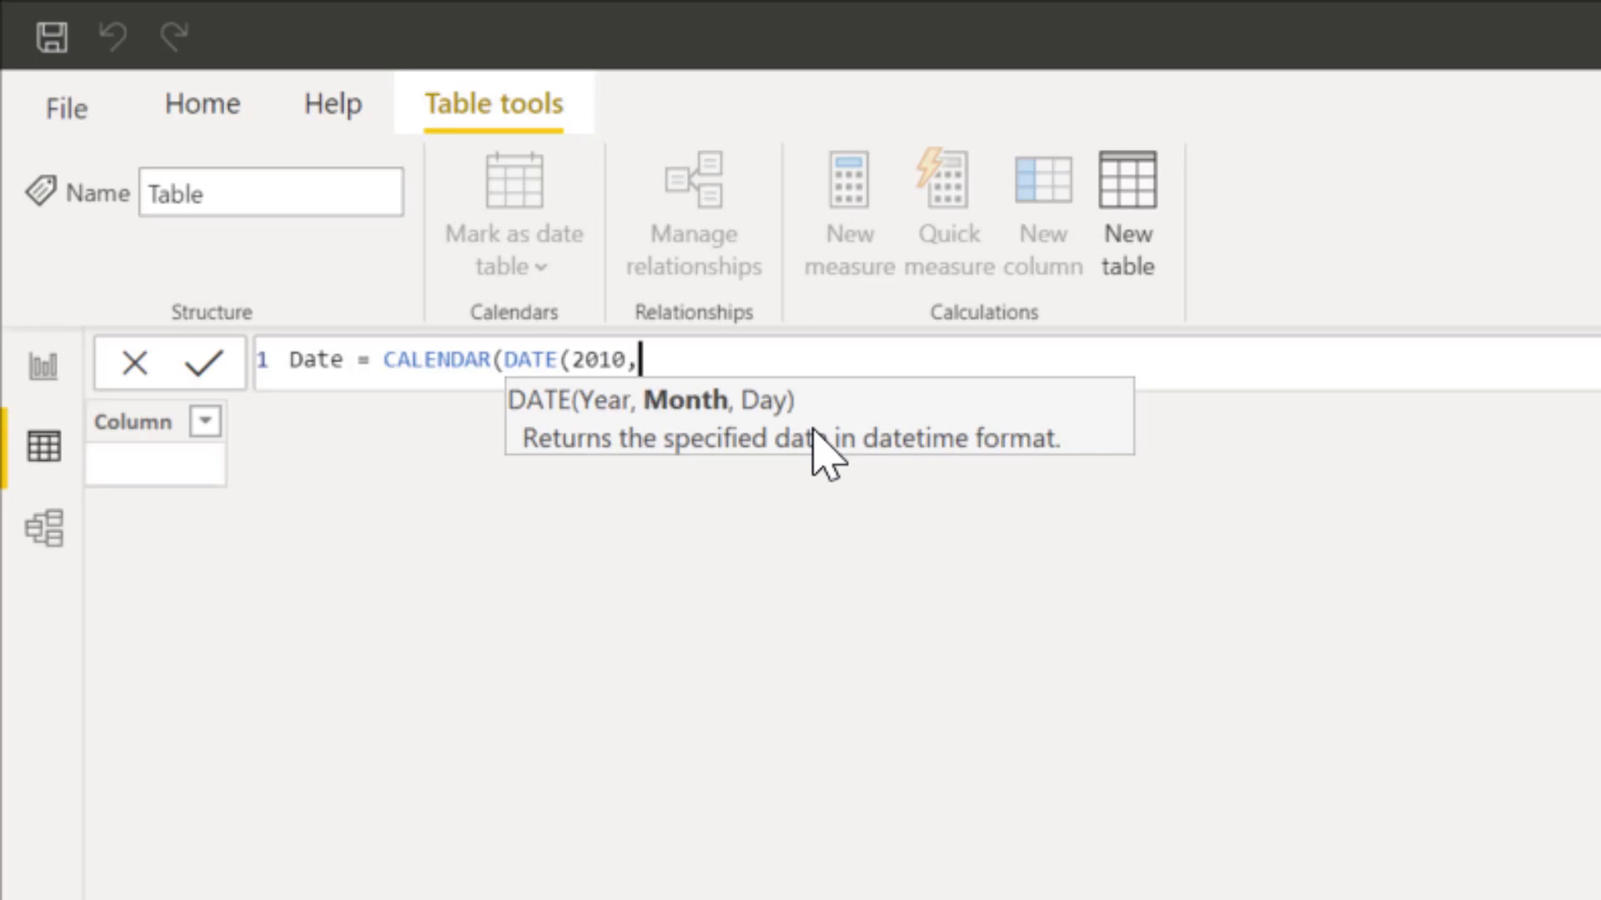
{"action": "type", "text": "1,1"}
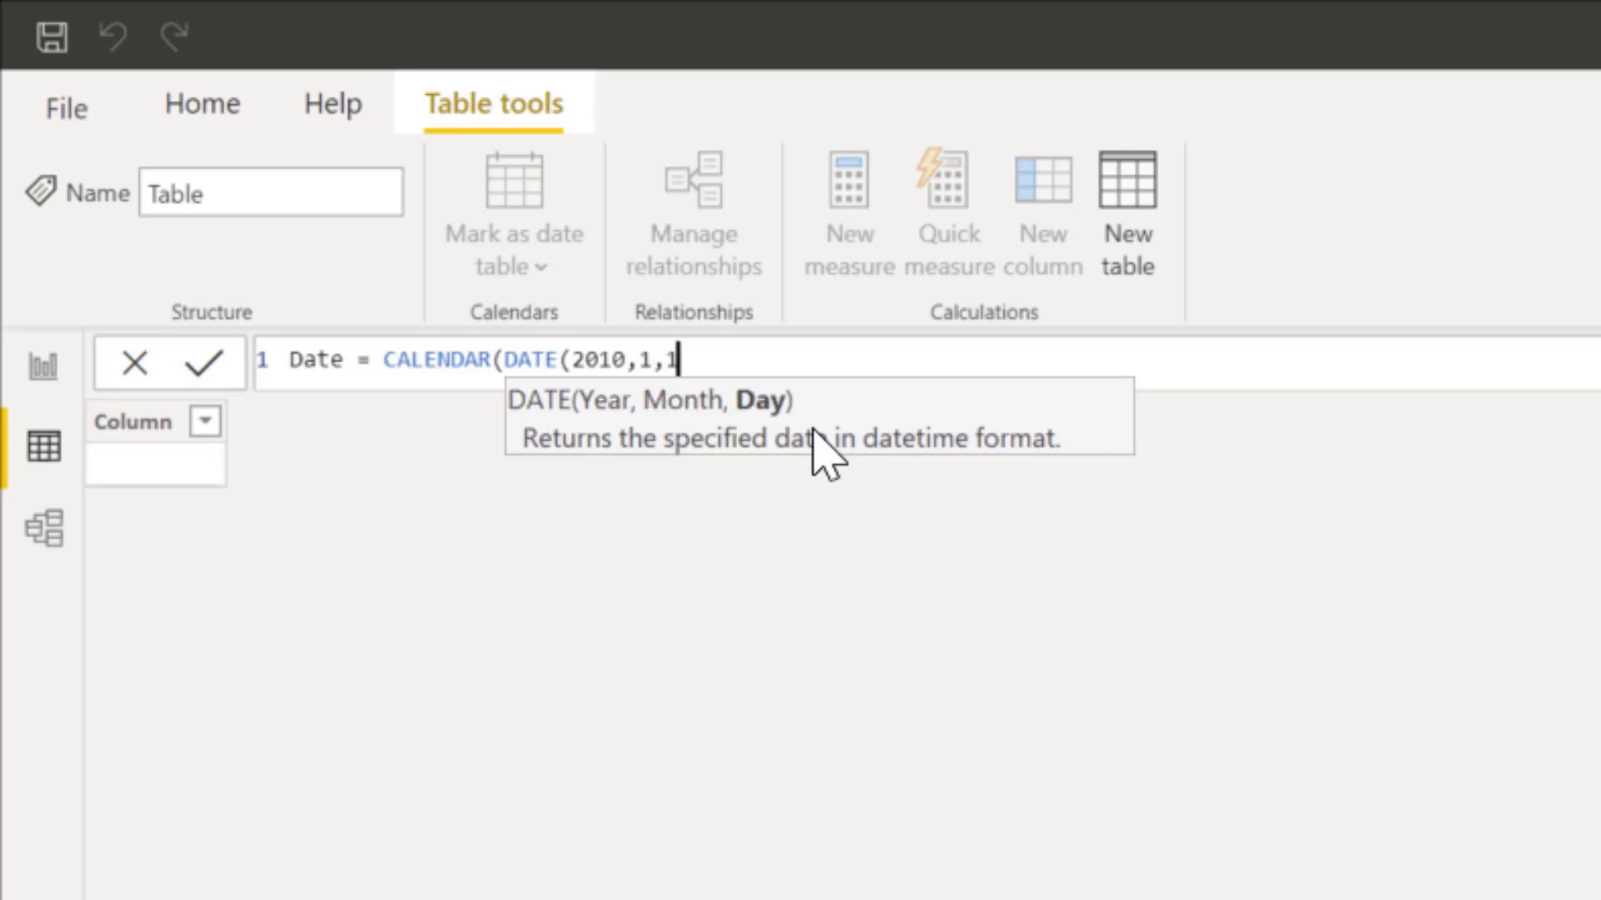
{"action": "type", "text": ")"}
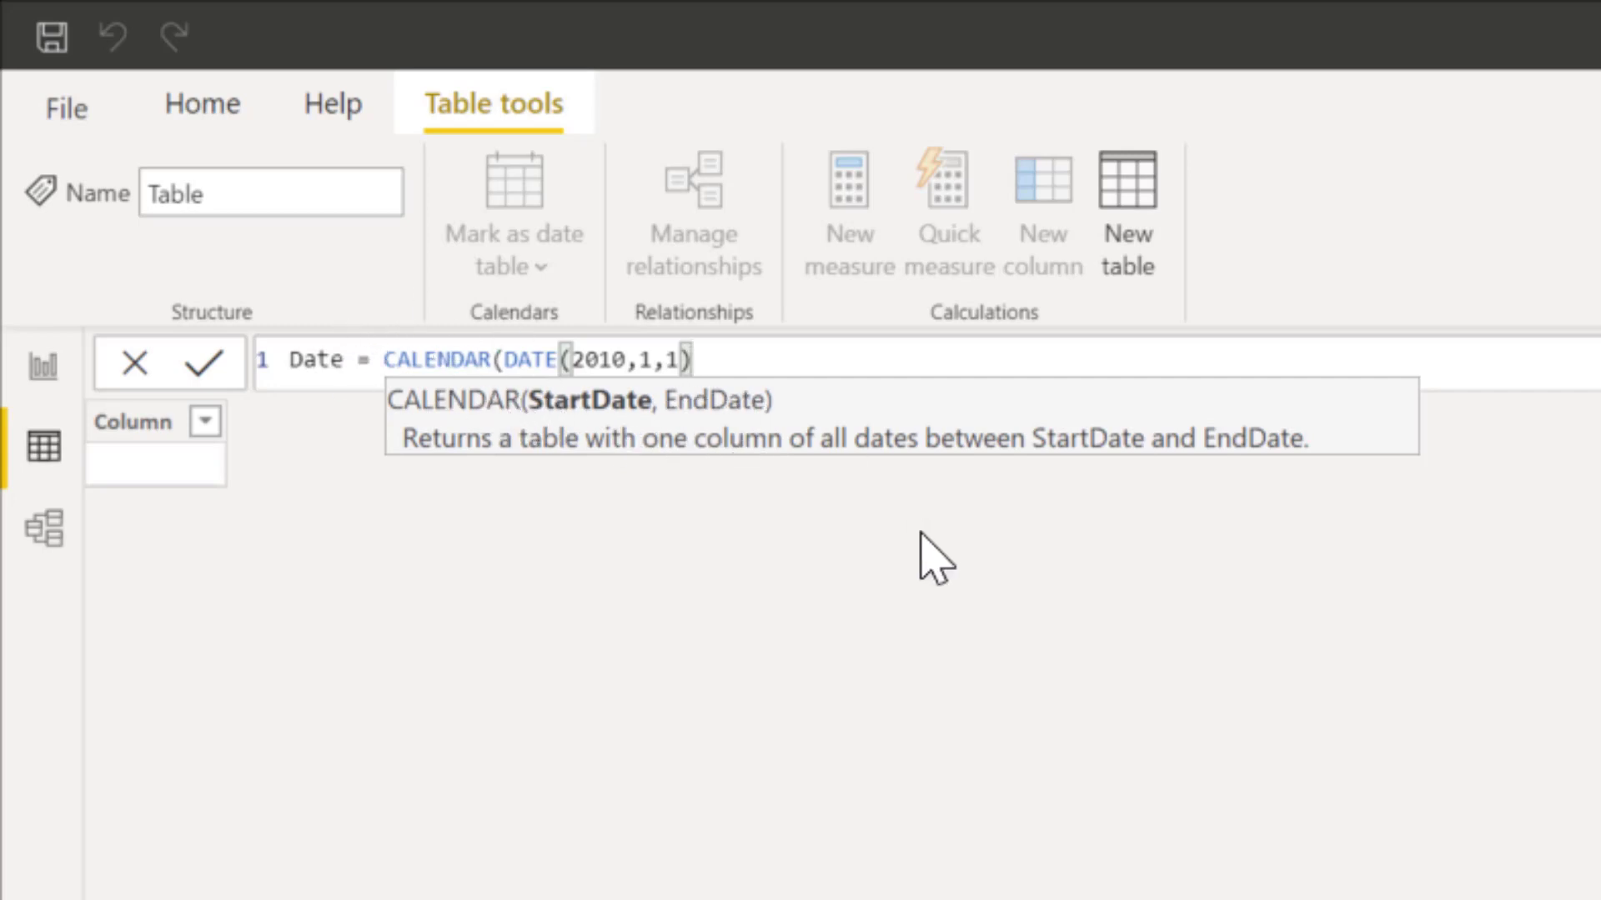
{"action": "type", "text": ","}
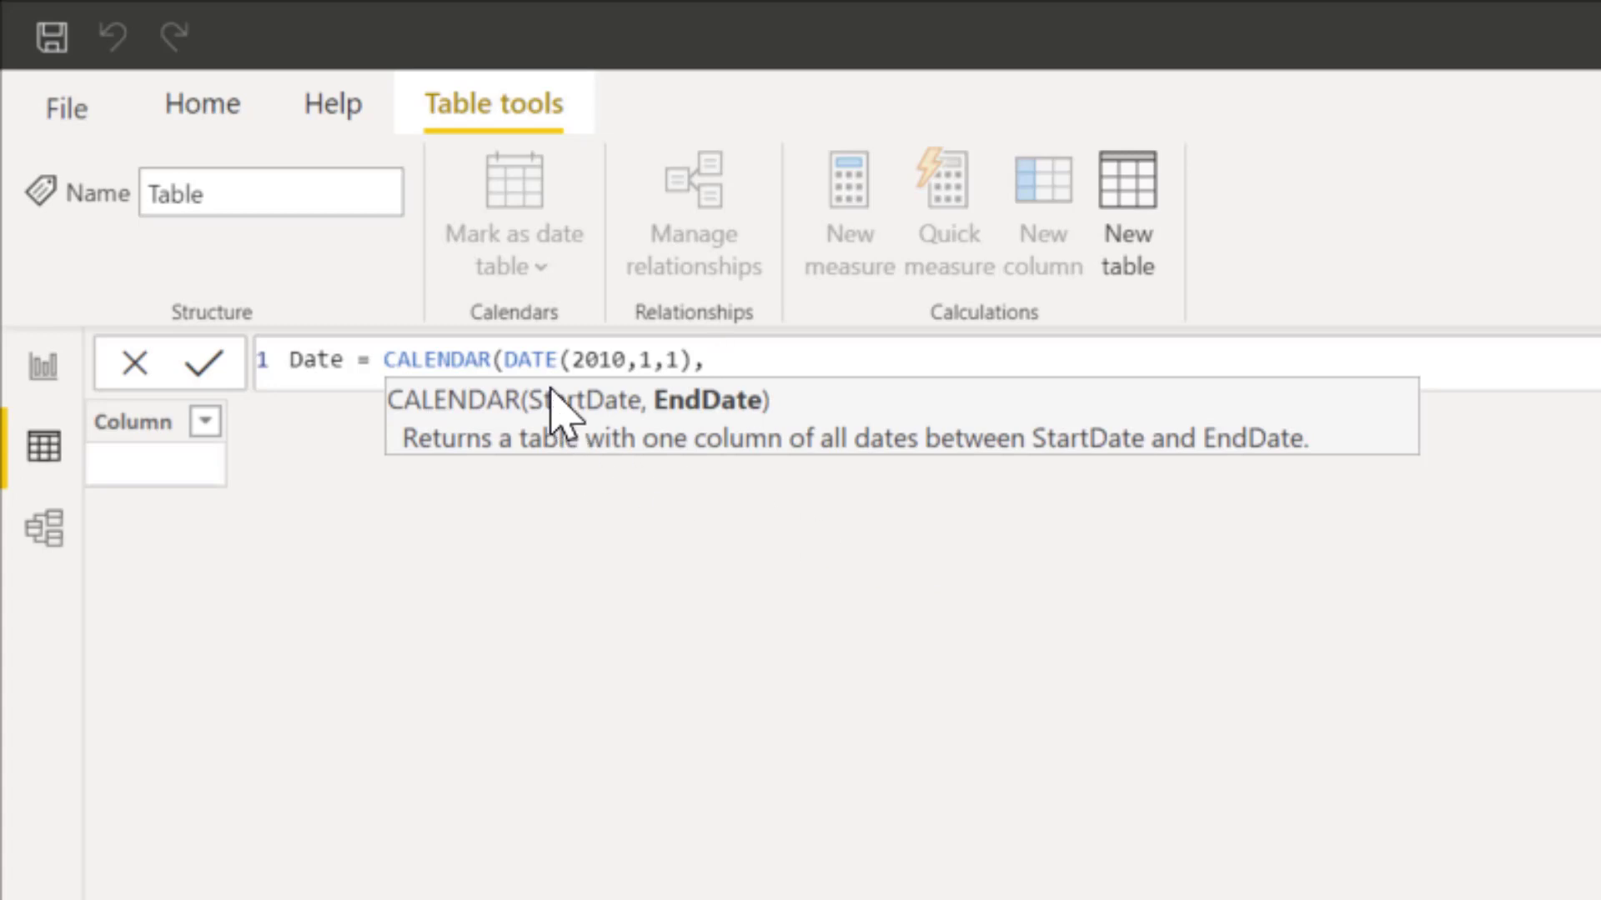
Enter a DATE function for 2020, month 1, day 1 as the end date of the CALENDAR function
{"action": "type", "text": "date"}
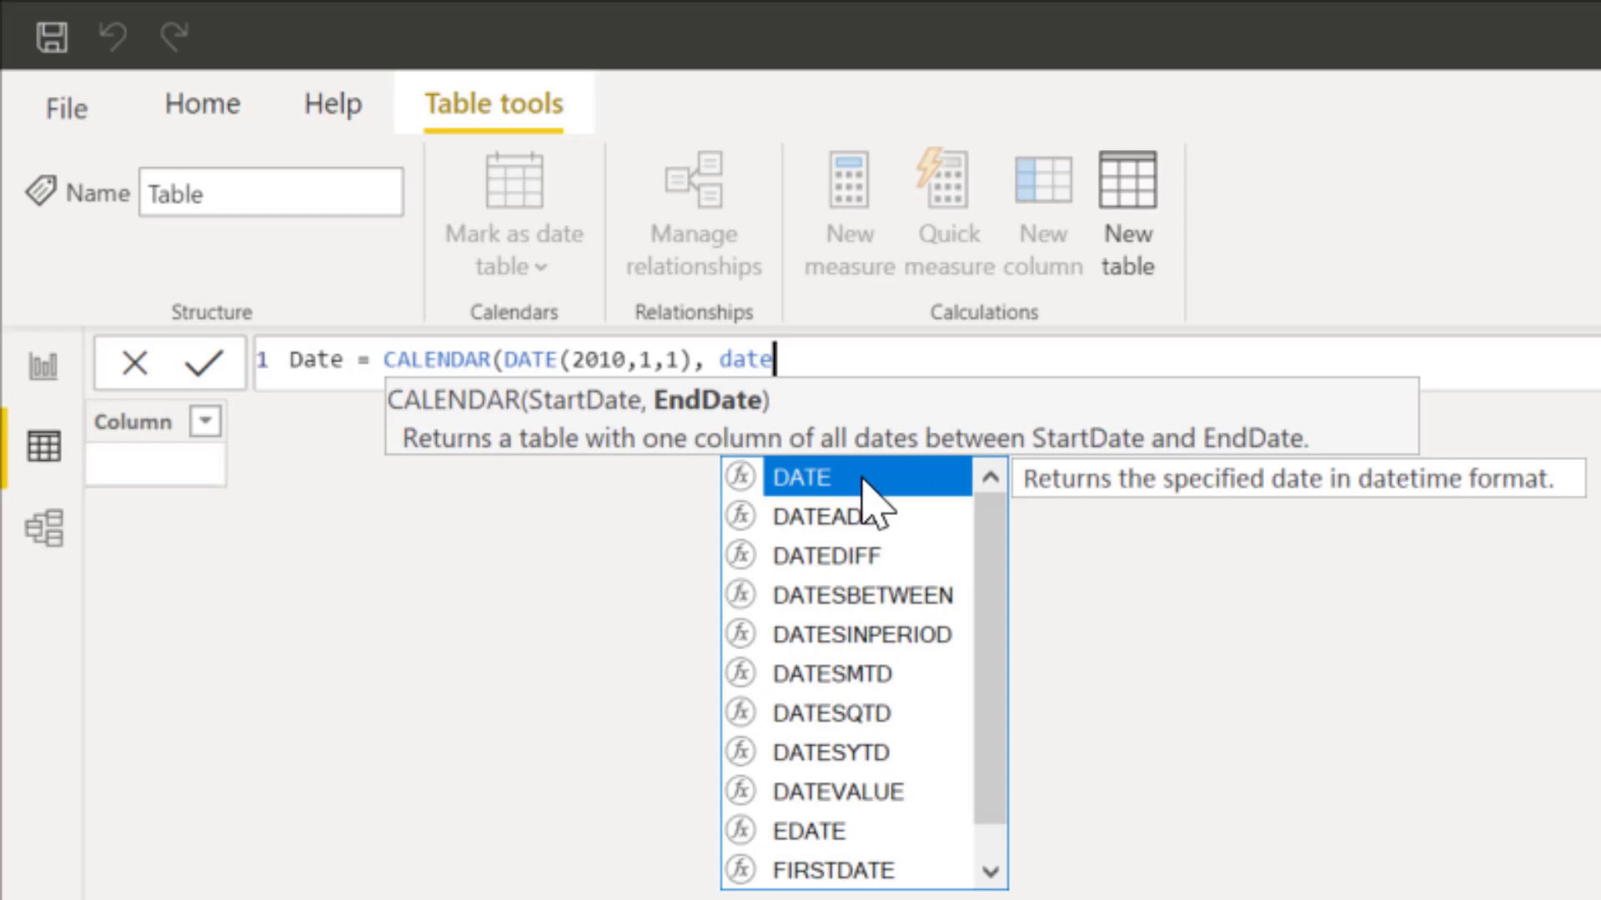
{"action": "key", "text": "Tab"}
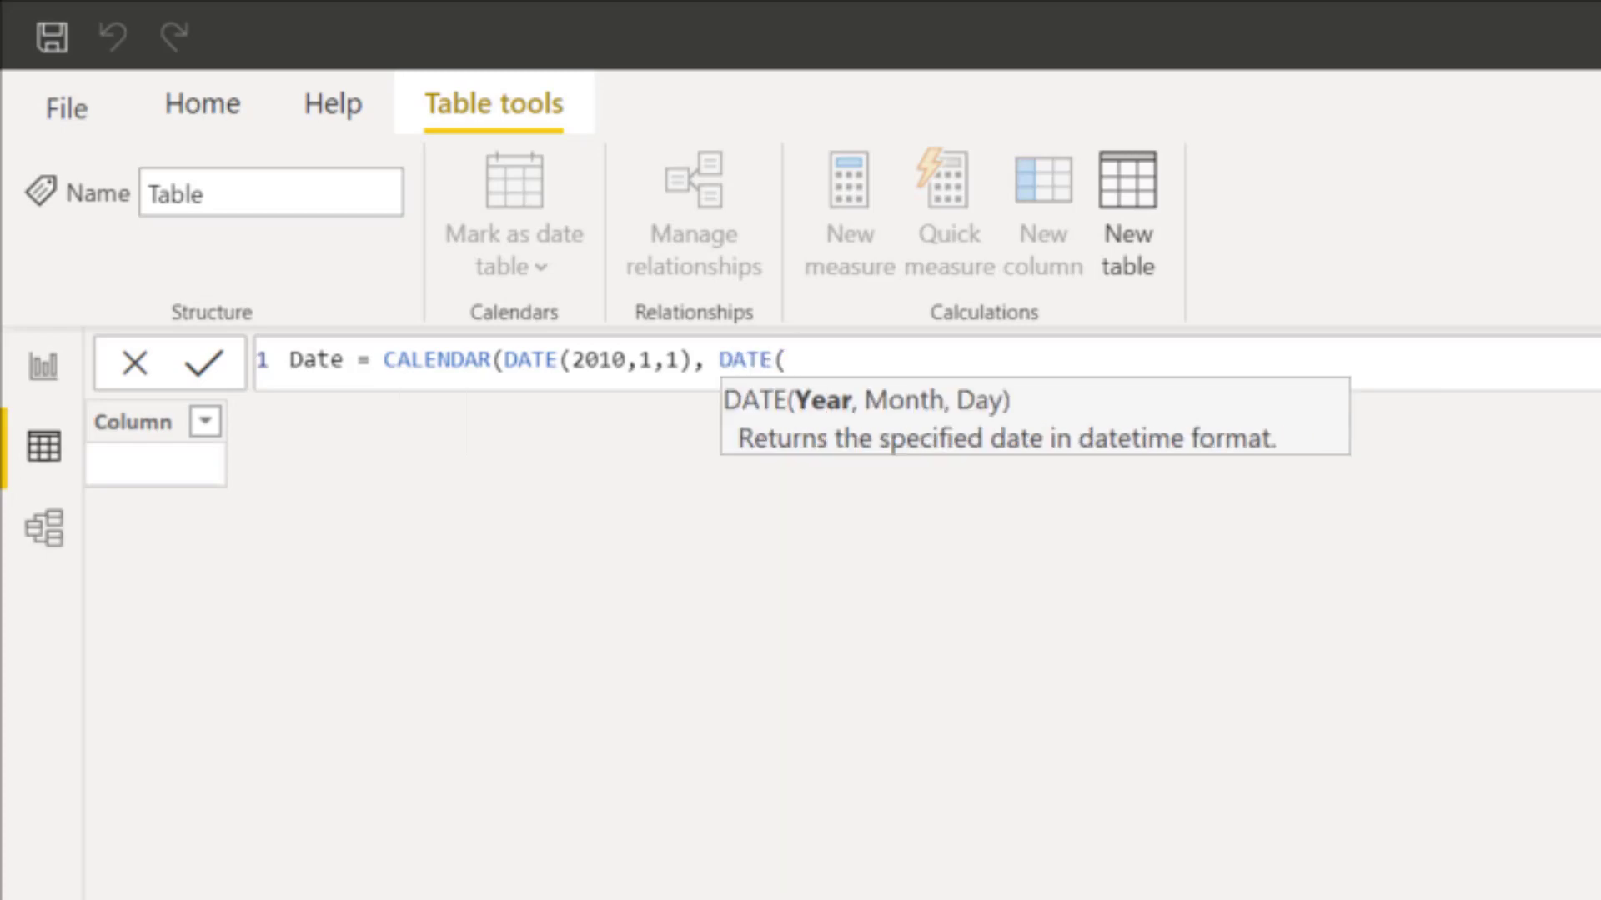
{"action": "type", "text": "2020, 1 "}
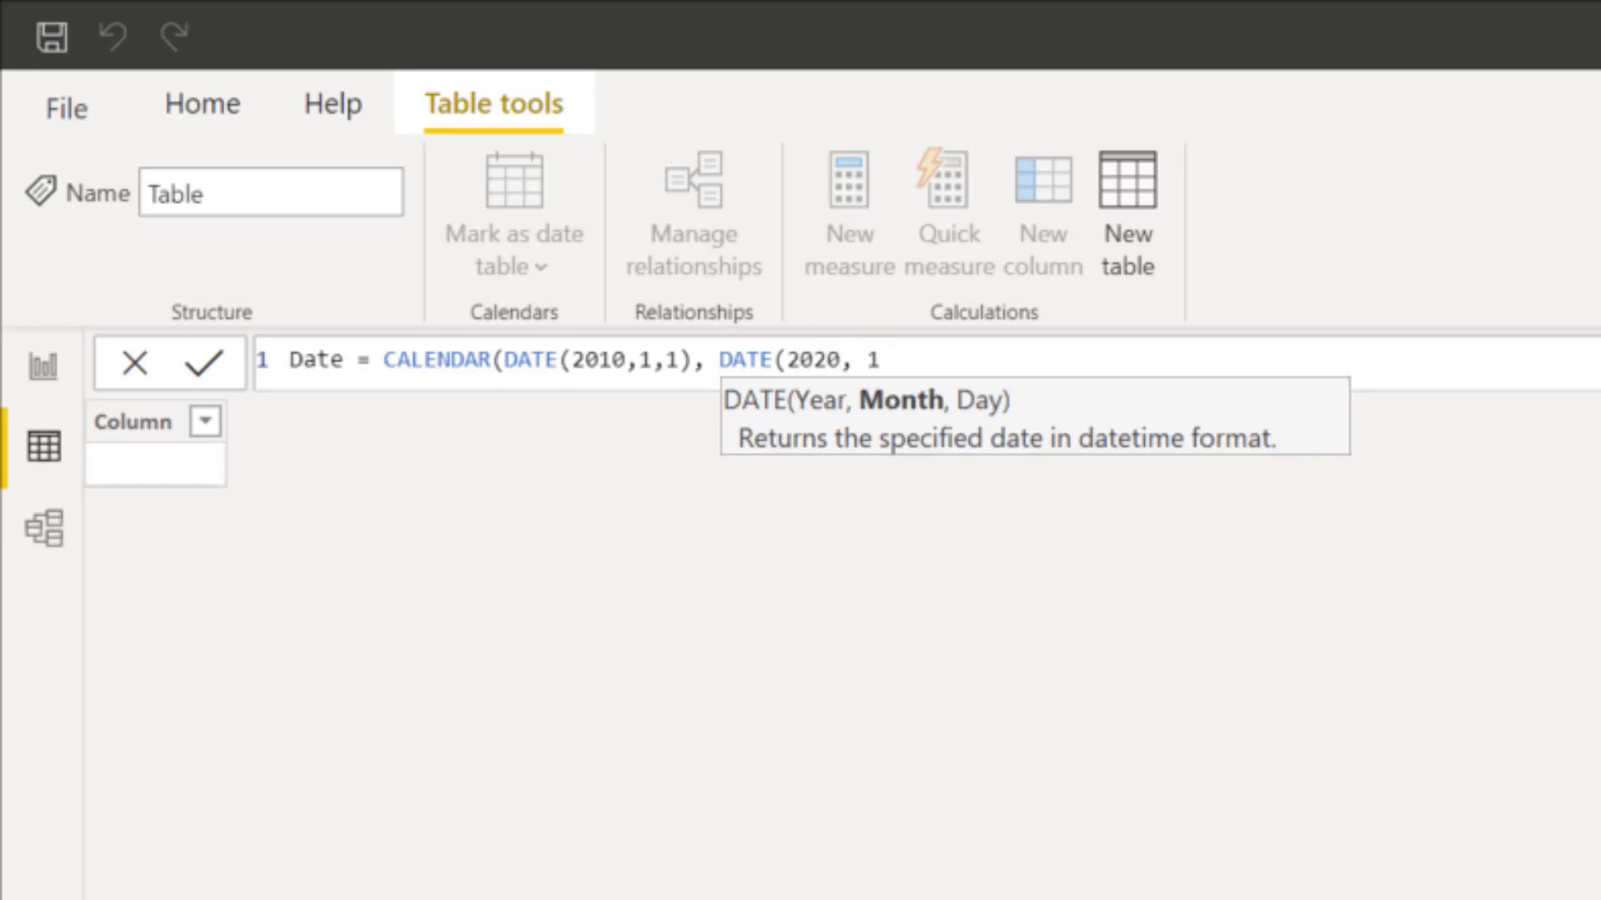
{"action": "type", "text": ",1"}
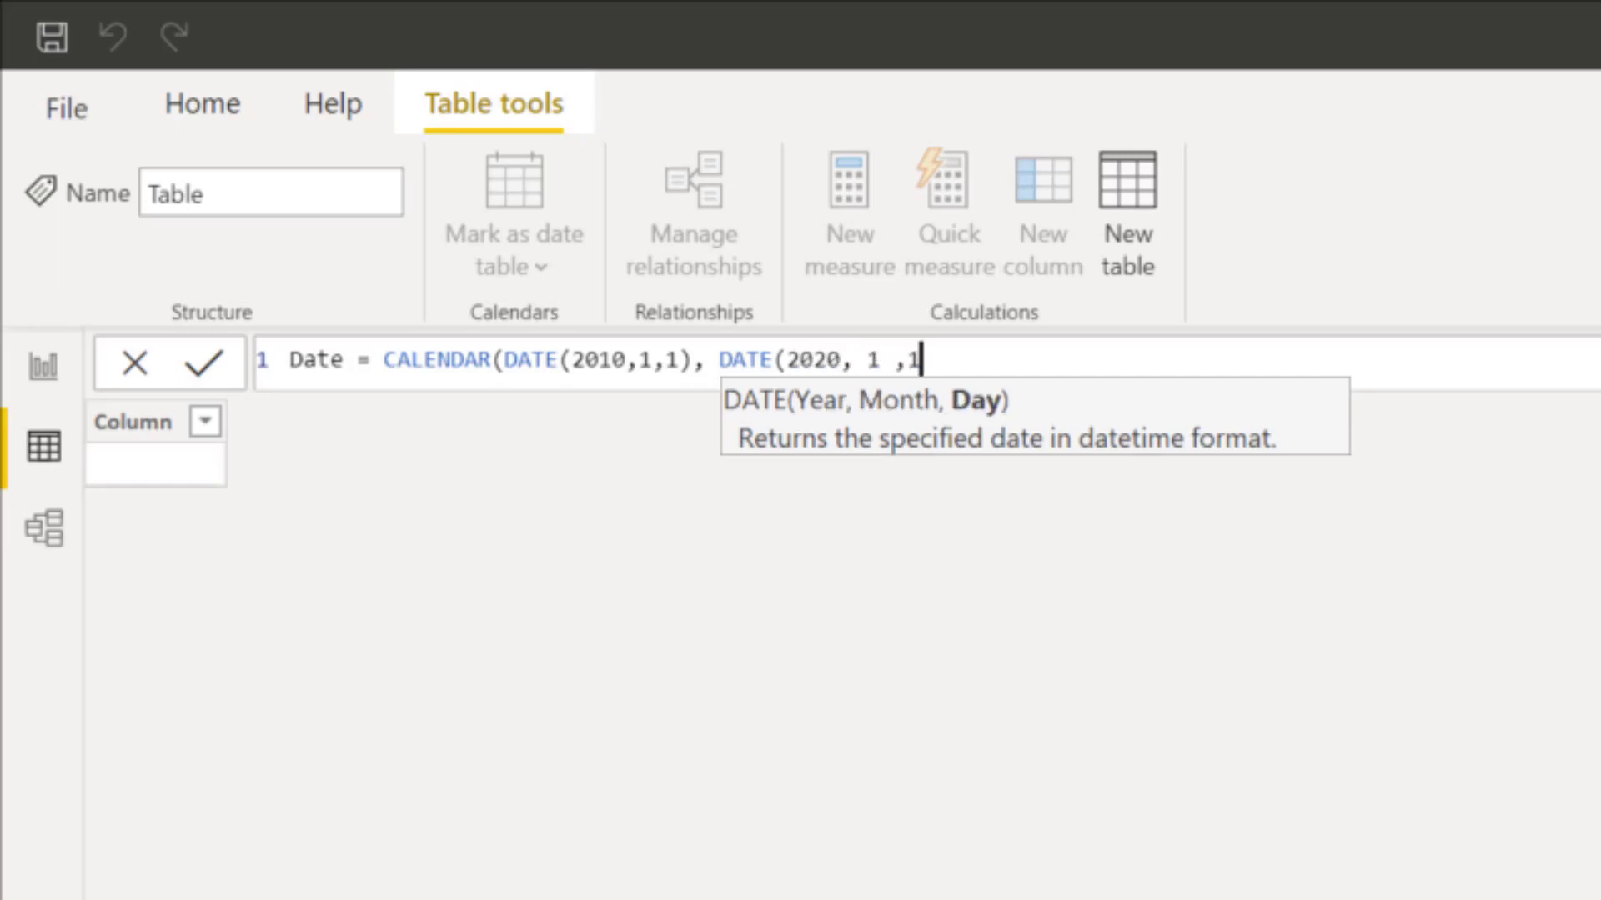
{"action": "type", "text": ")"}
Remove the stray spaces inside the end date so it reads DATE(2020,1,1), and commit the Date table formula
{"action": "key", "text": "Left"}
{"action": "key", "text": "Left"}
{"action": "key", "text": "Left"}
{"action": "key", "text": "Left"}
{"action": "key", "text": "Delete"}
{"action": "key", "text": "Left"}
{"action": "key", "text": "Left"}
{"action": "key", "text": "Left"}
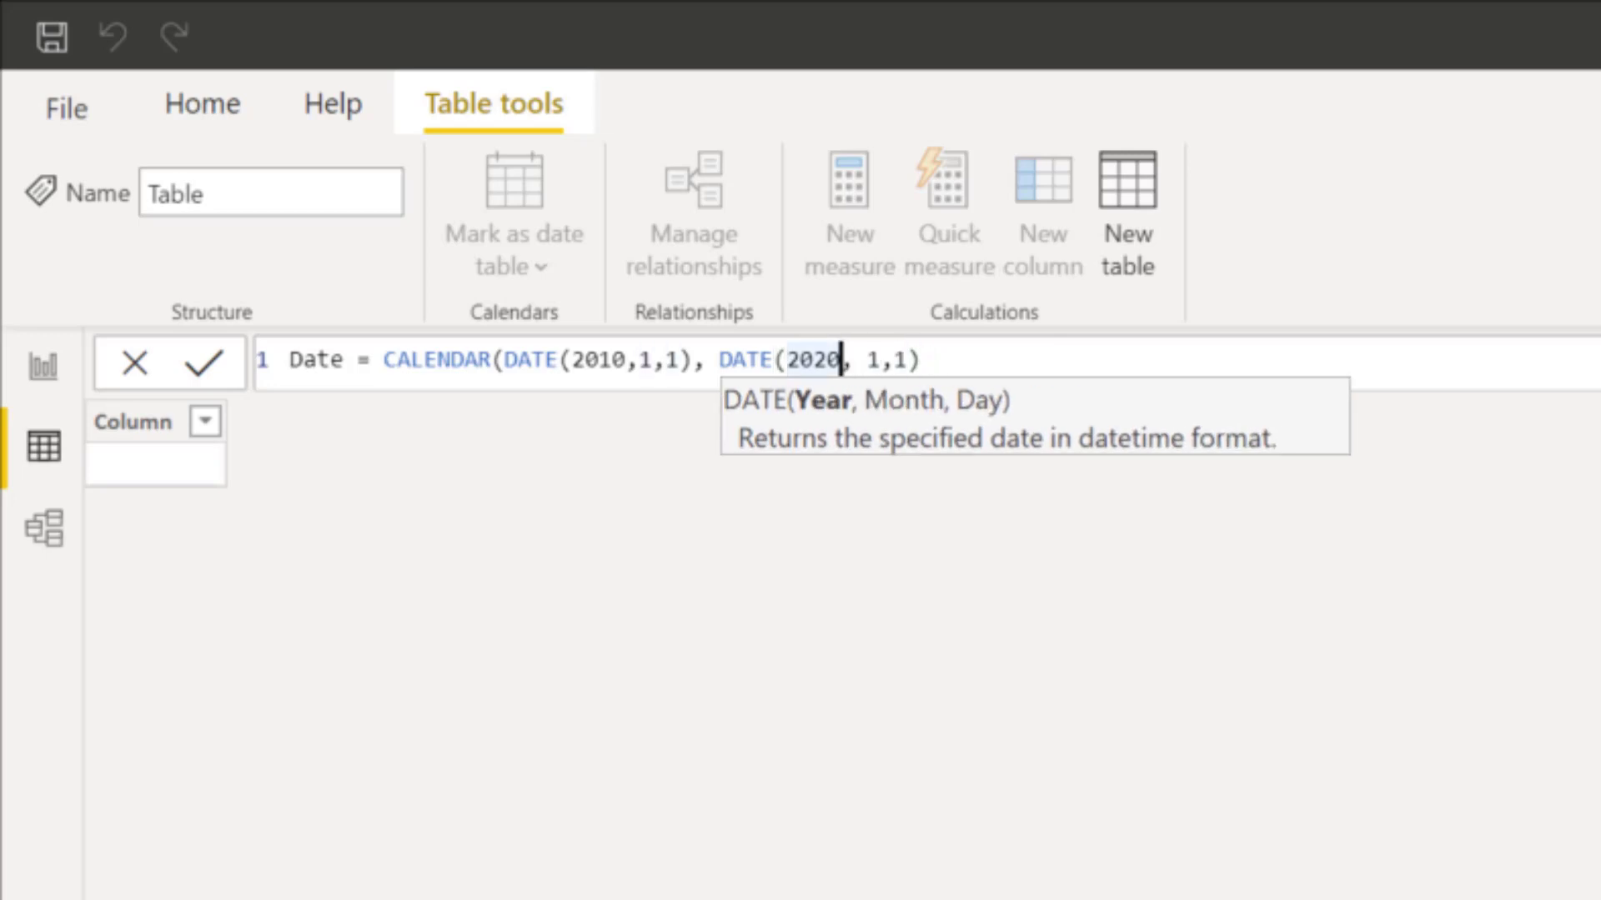
{"action": "key", "text": "Right"}
{"action": "key", "text": "Delete"}
{"action": "key", "text": "End"}
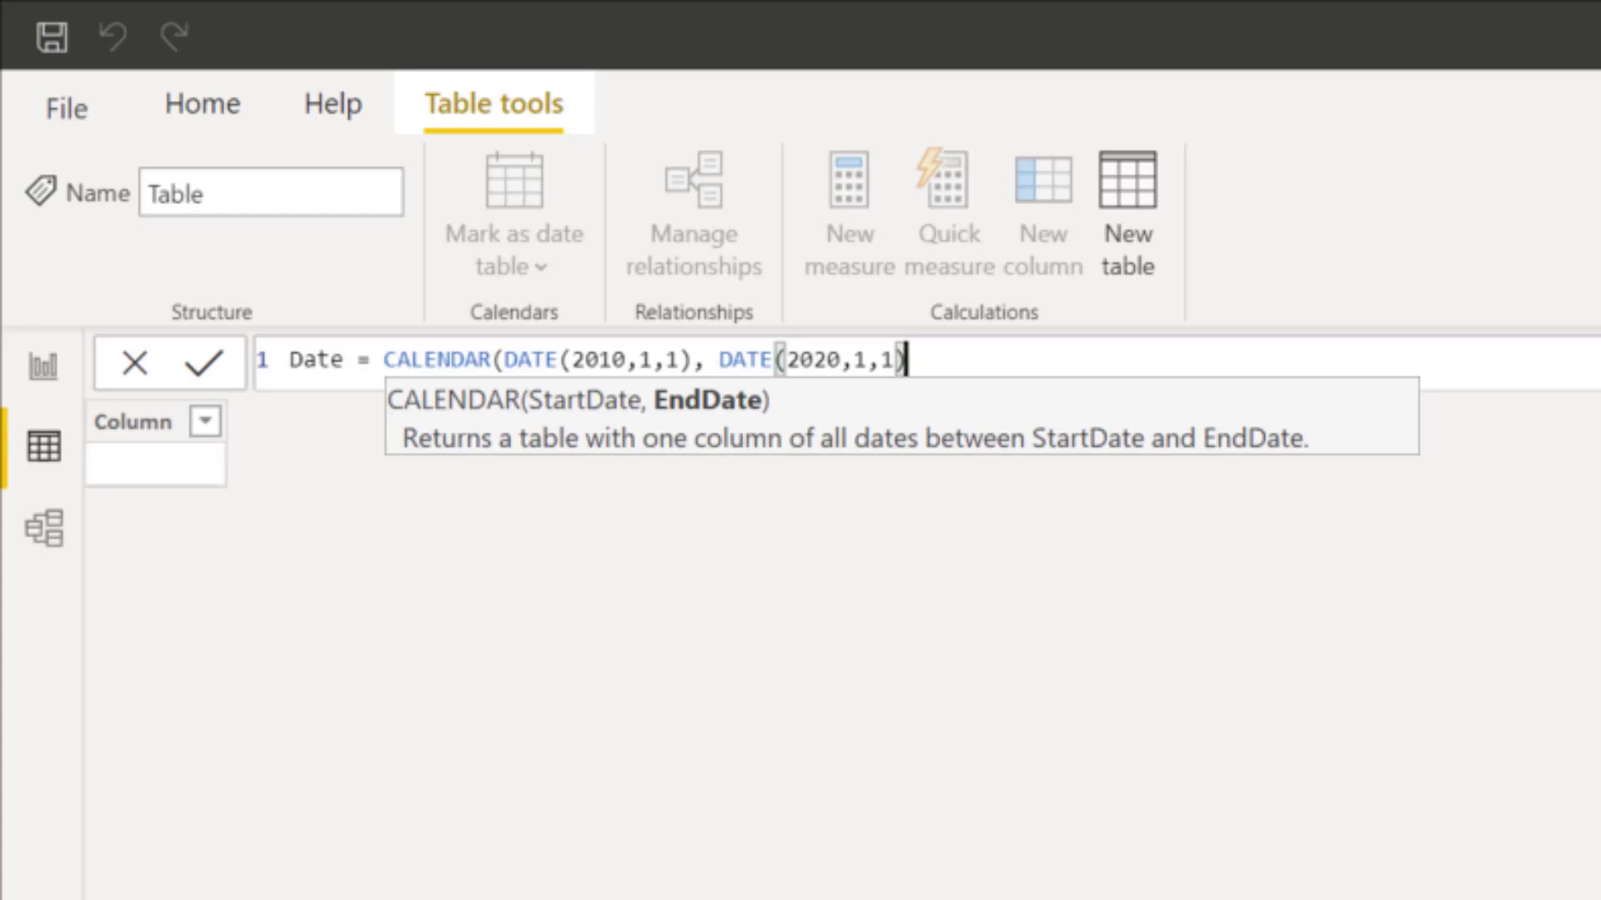
{"action": "key", "text": "Return"}
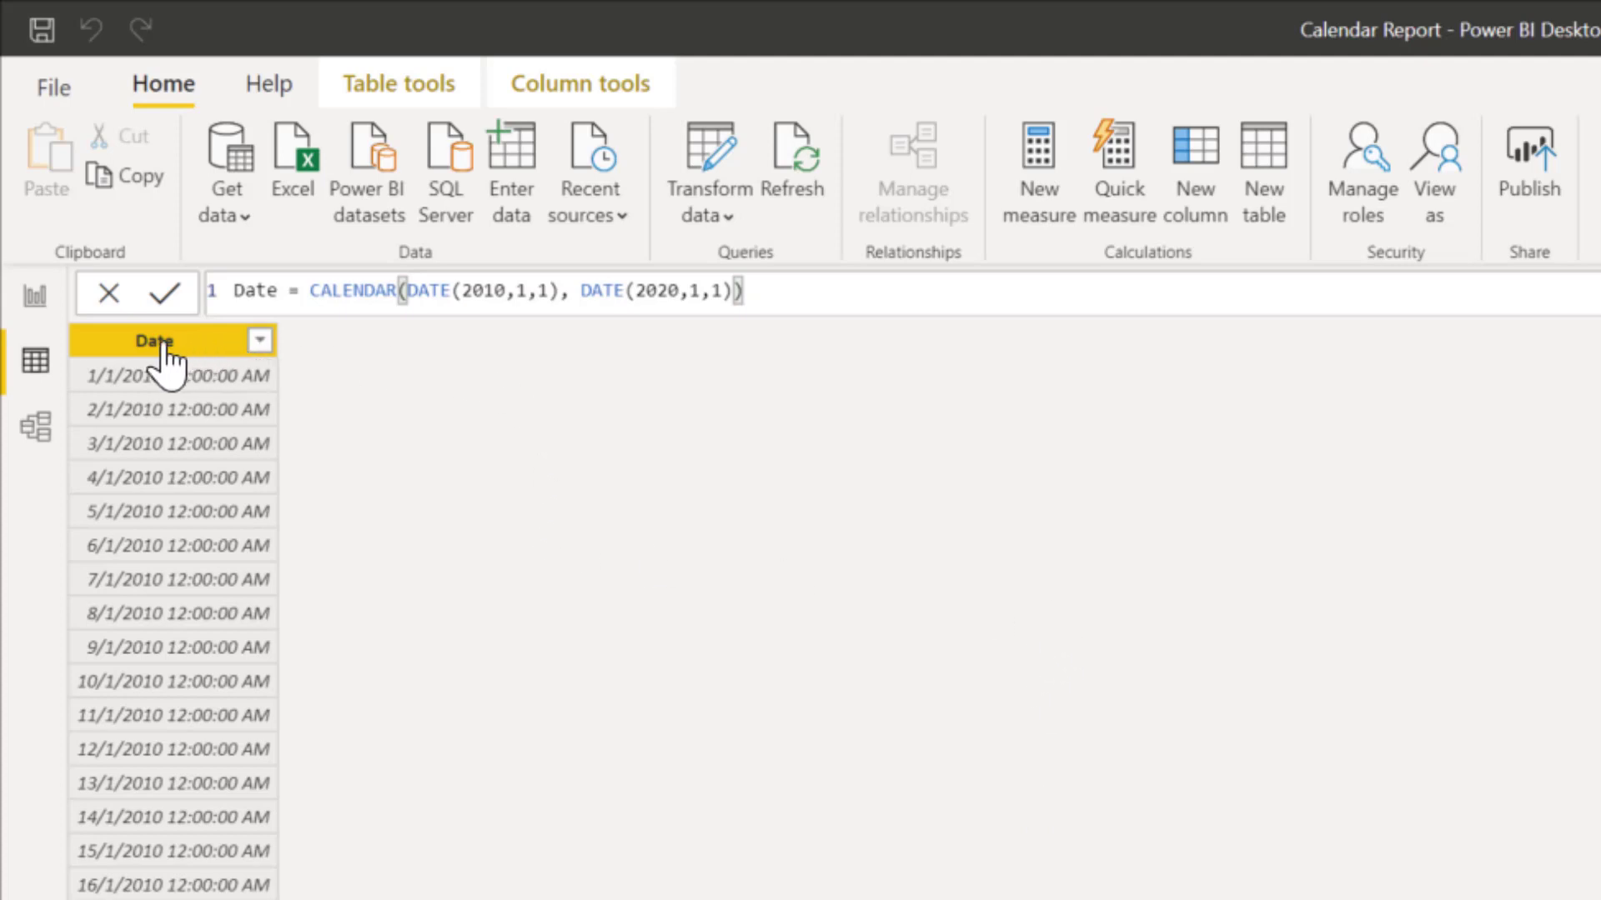
Select the Date column and set its data type to Date
{"action": "left_click", "coordinate": [216, 344]}
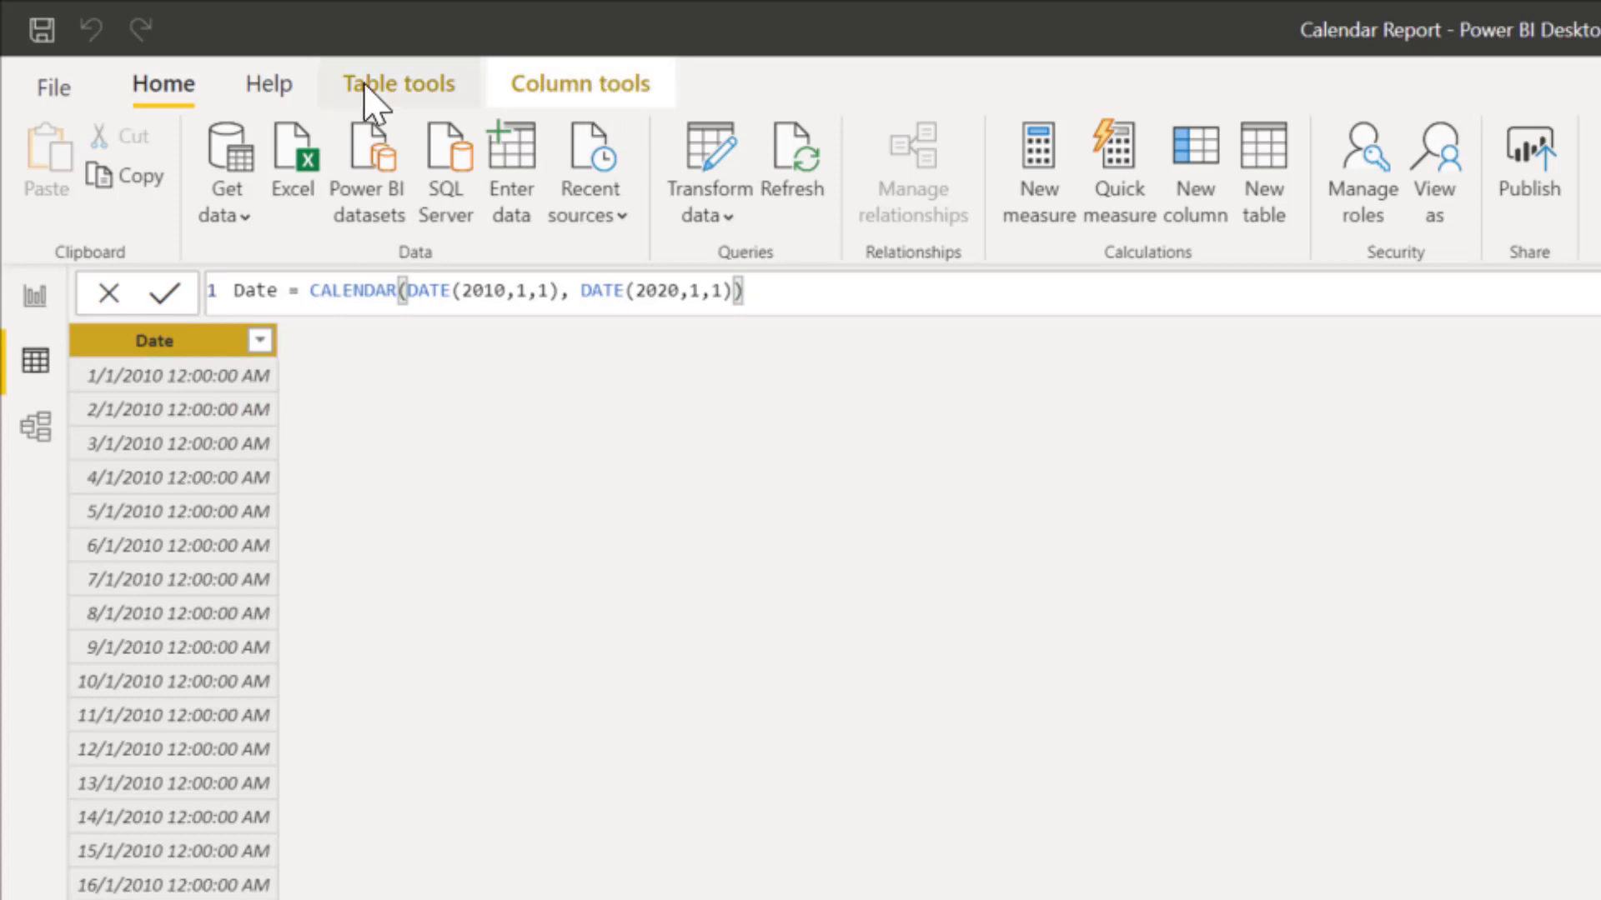
{"action": "left_click", "coordinate": [575, 77]}
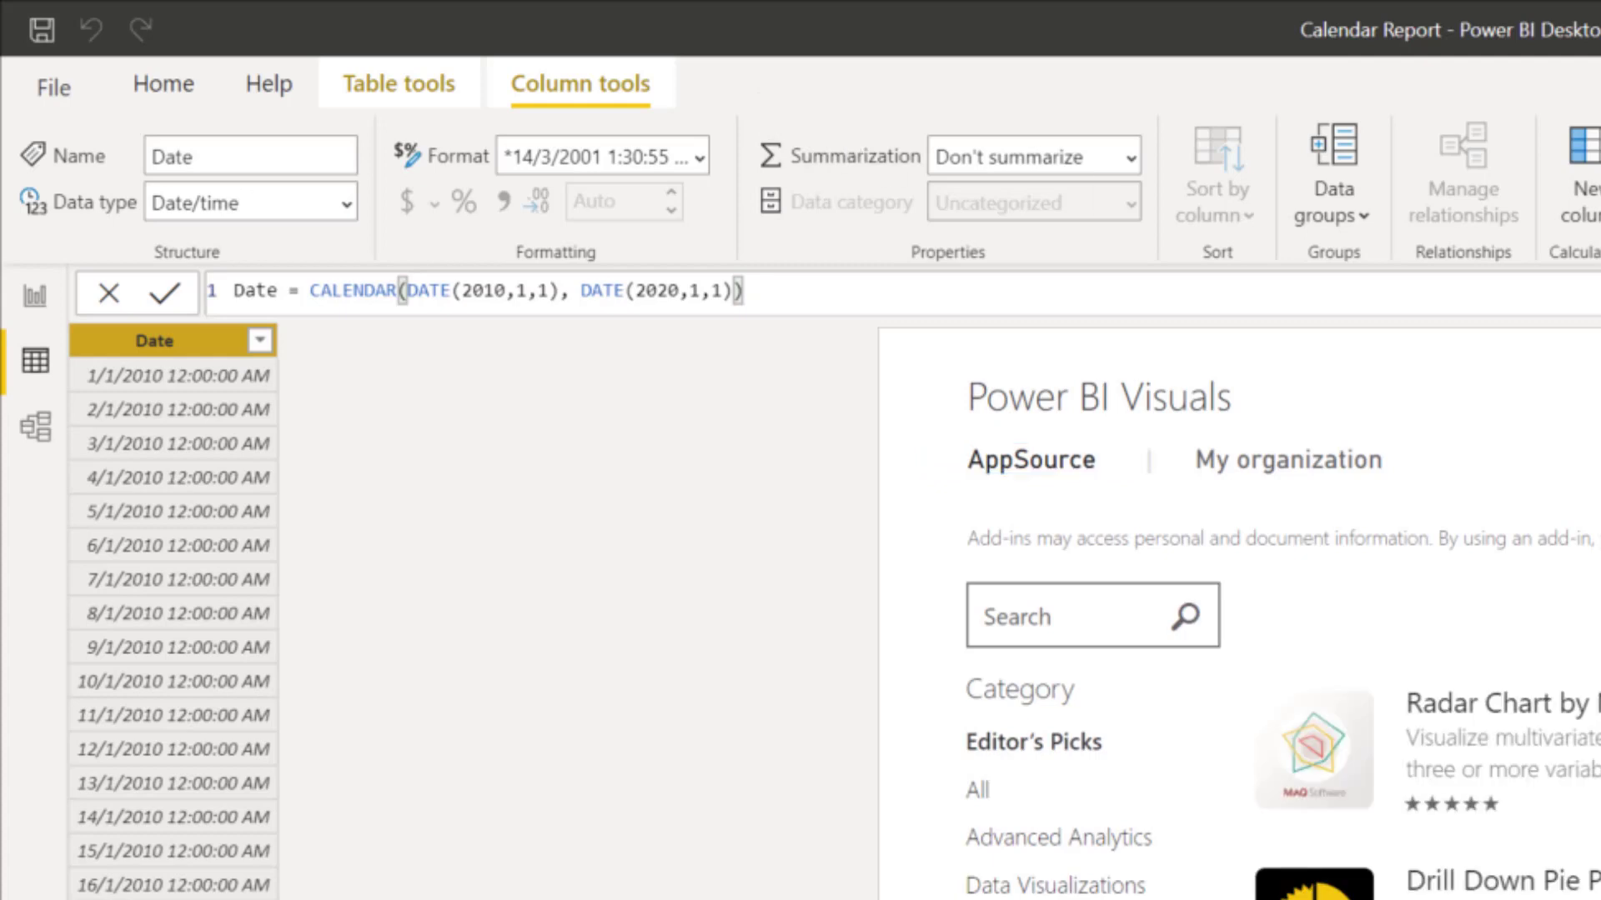
{"action": "key", "text": "Escape"}
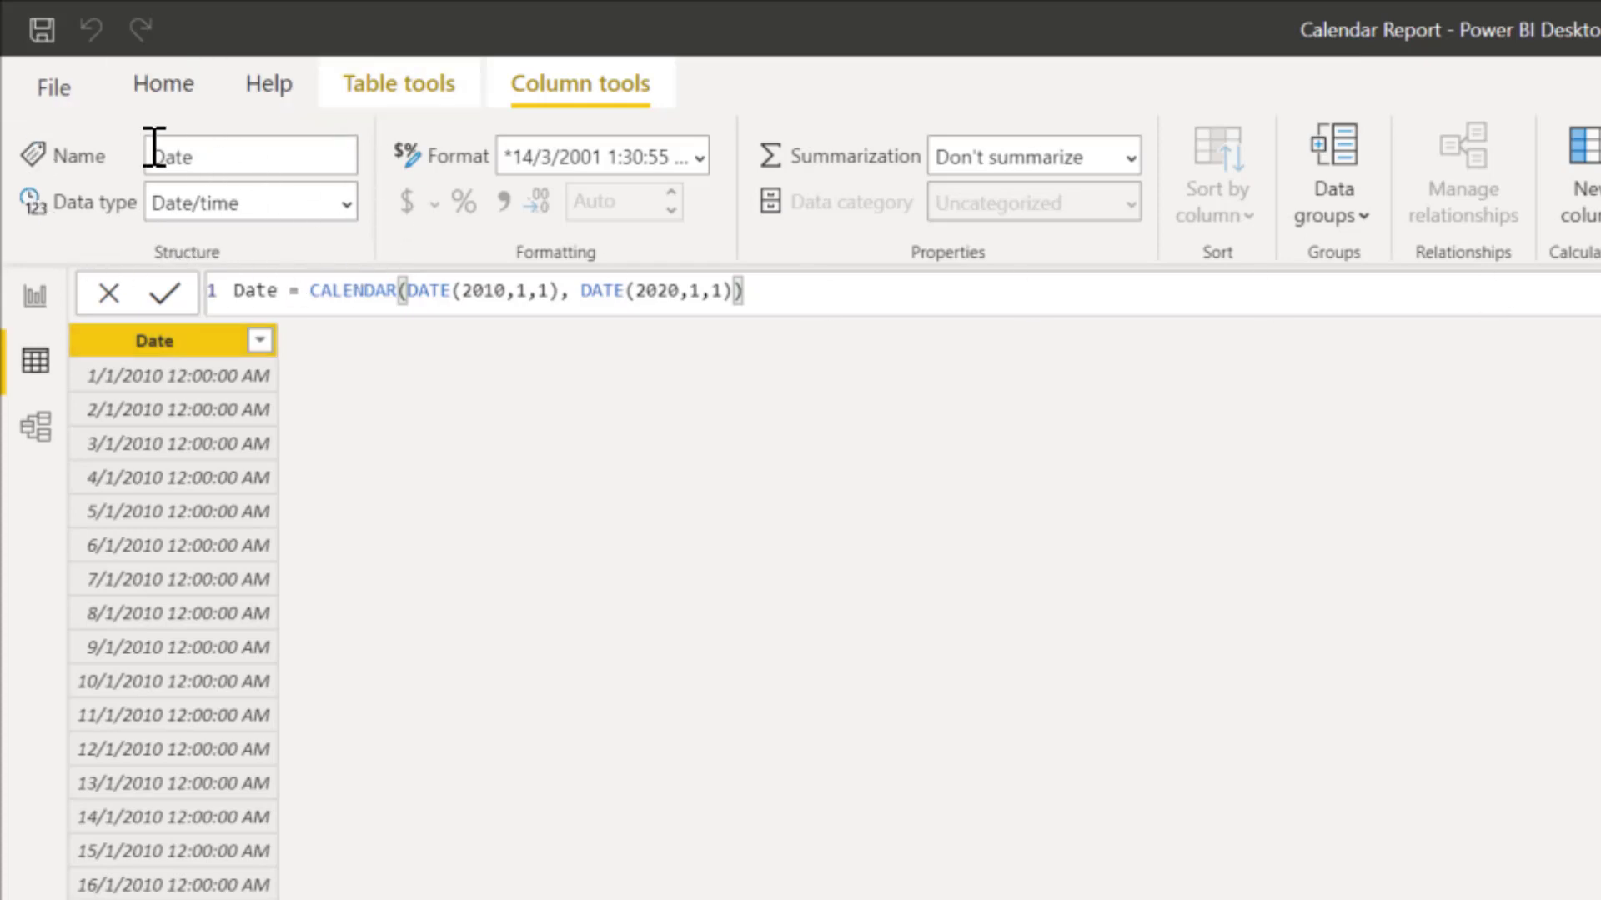
{"action": "left_click", "coordinate": [206, 160]}
{"action": "left_click", "coordinate": [243, 239]}
{"action": "left_click", "coordinate": [346, 205]}
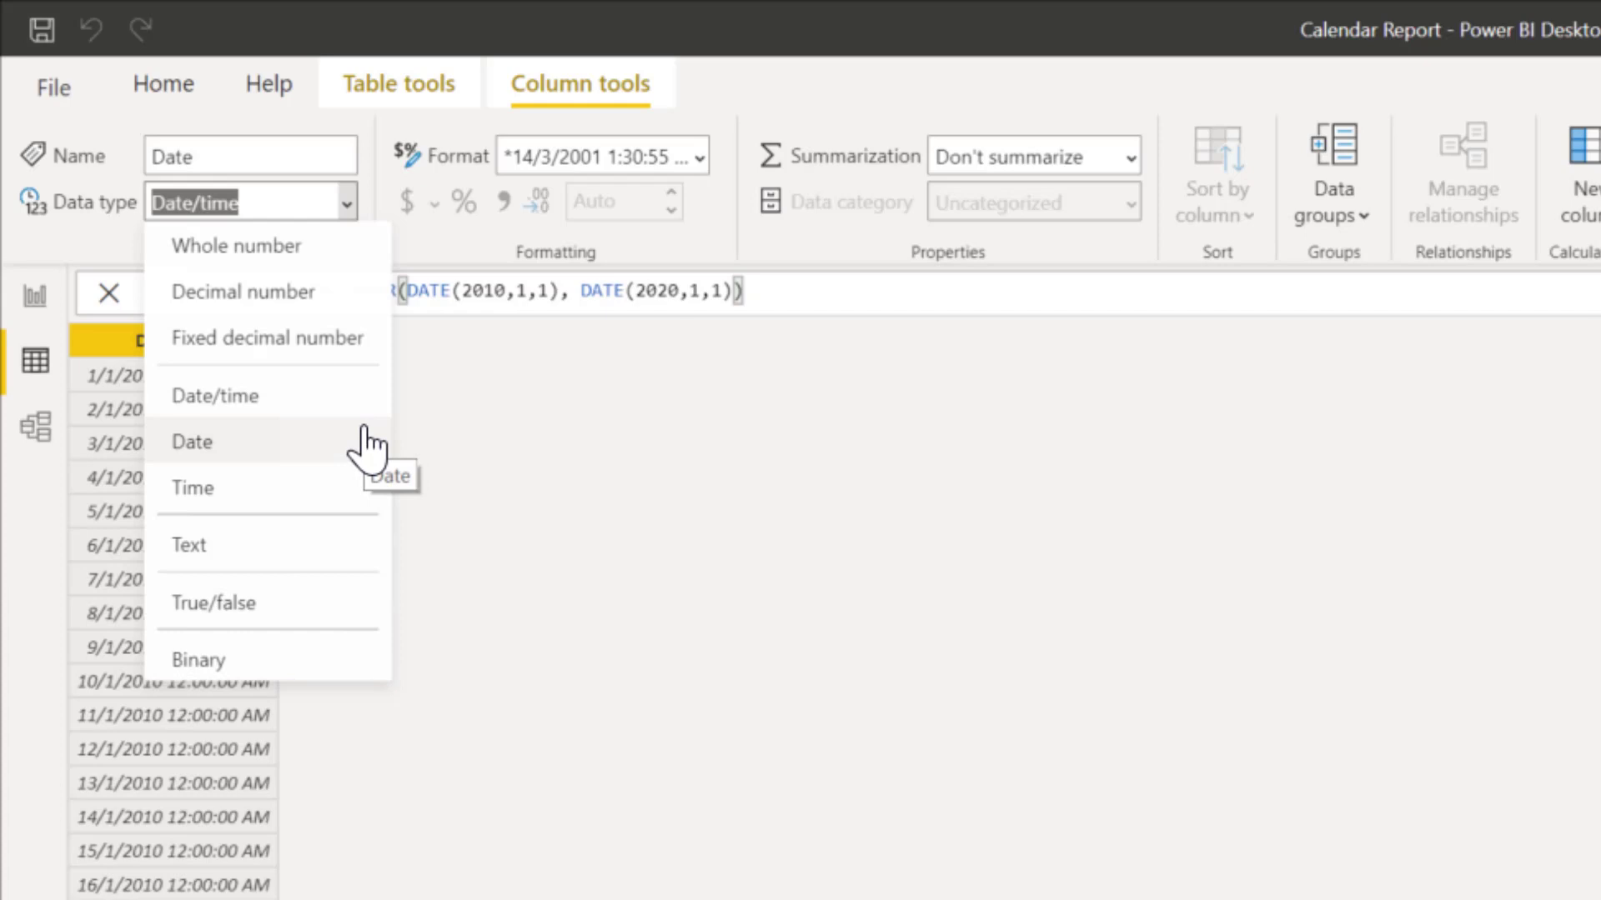
{"action": "left_click", "coordinate": [252, 446]}
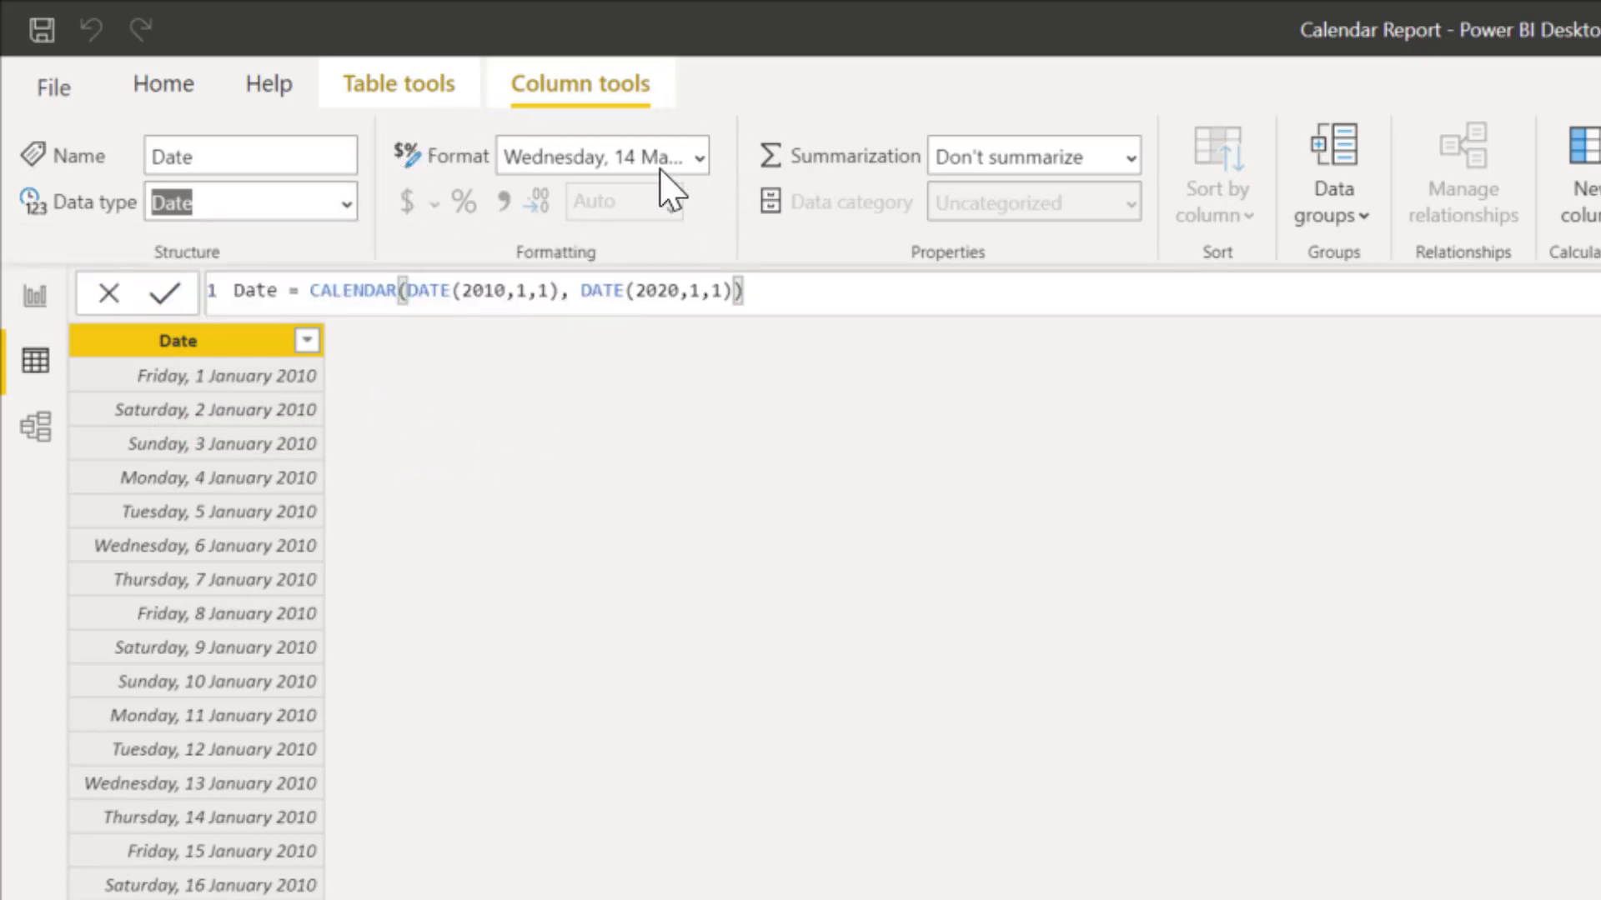
Reselect Date as the column's data type and set its display format to 14/03/2001 (dd/mm/yyyy)
{"action": "left_click", "coordinate": [218, 204]}
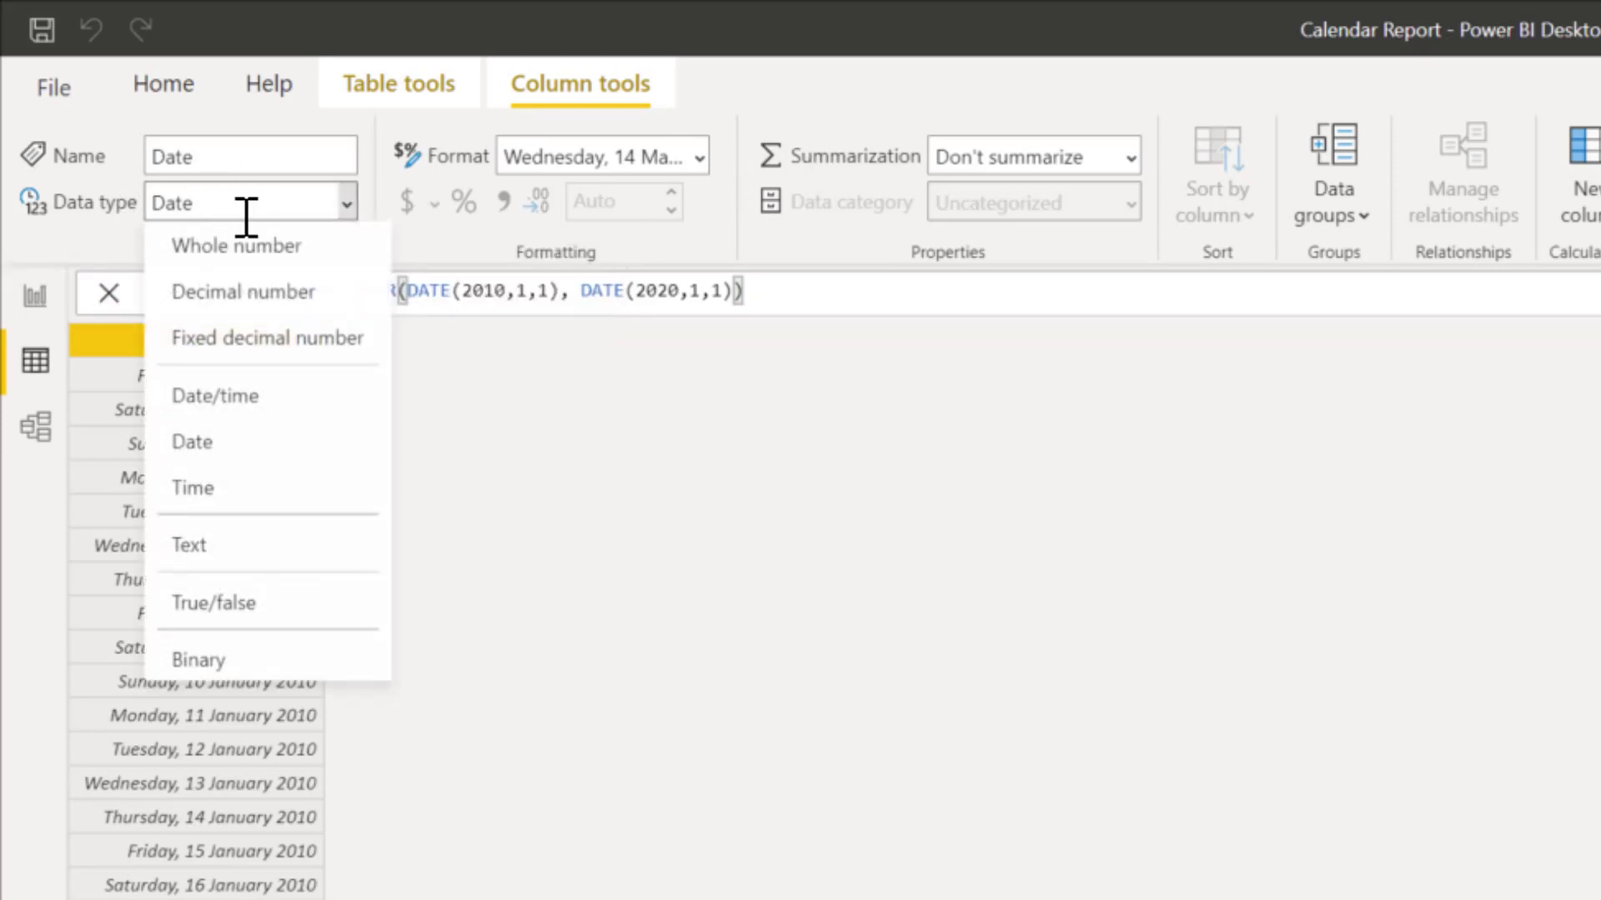
{"action": "left_click", "coordinate": [272, 446]}
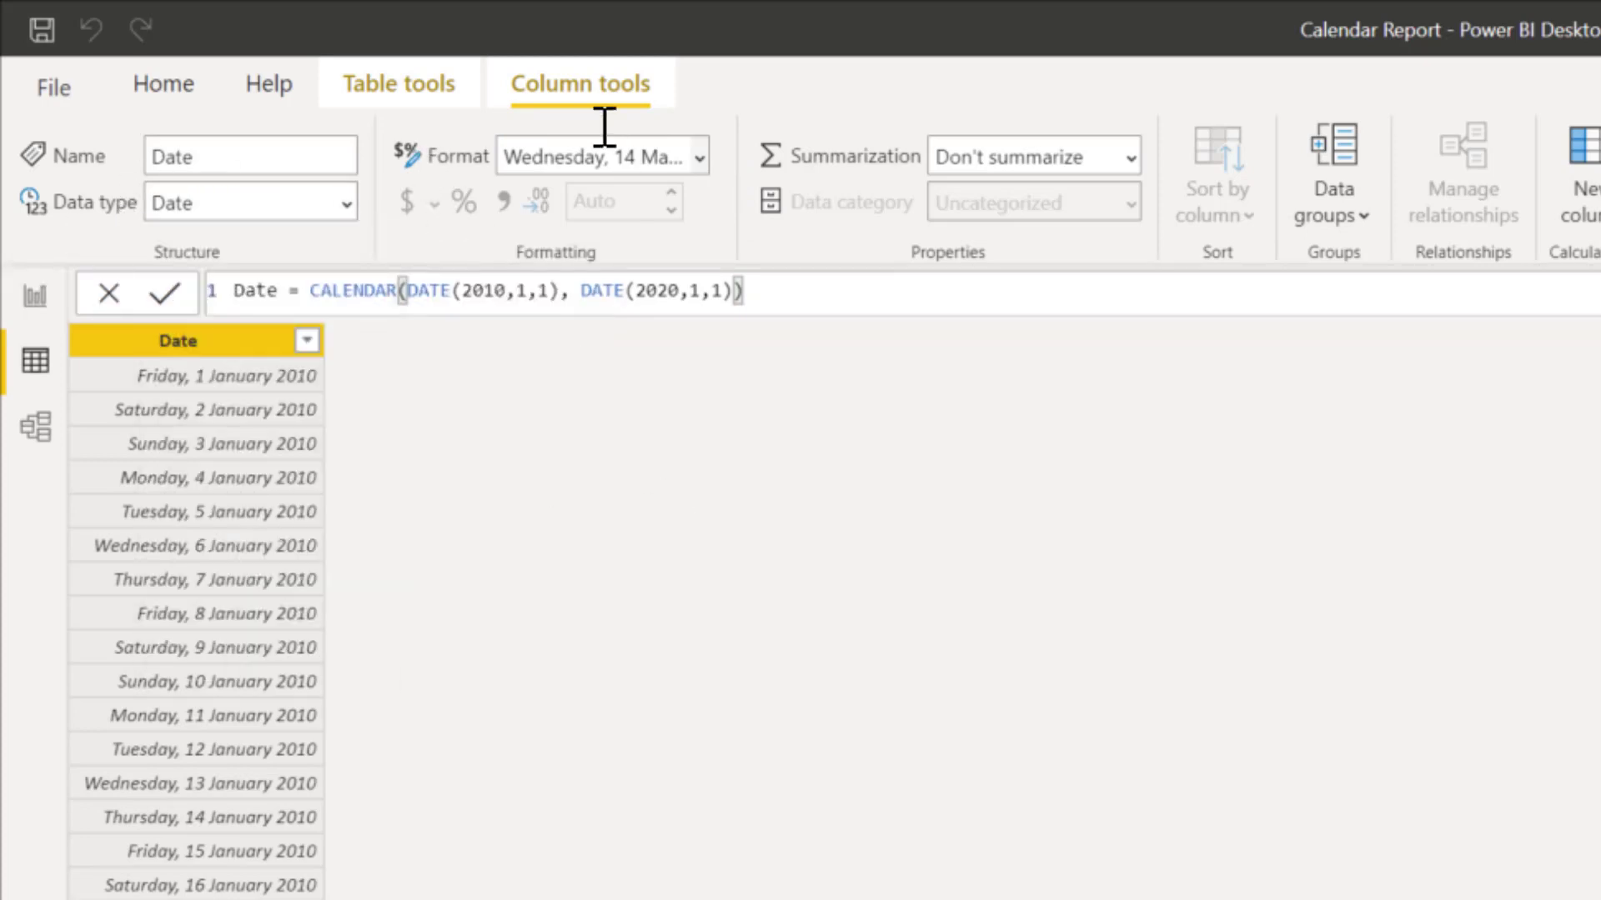
{"action": "left_click", "coordinate": [699, 158]}
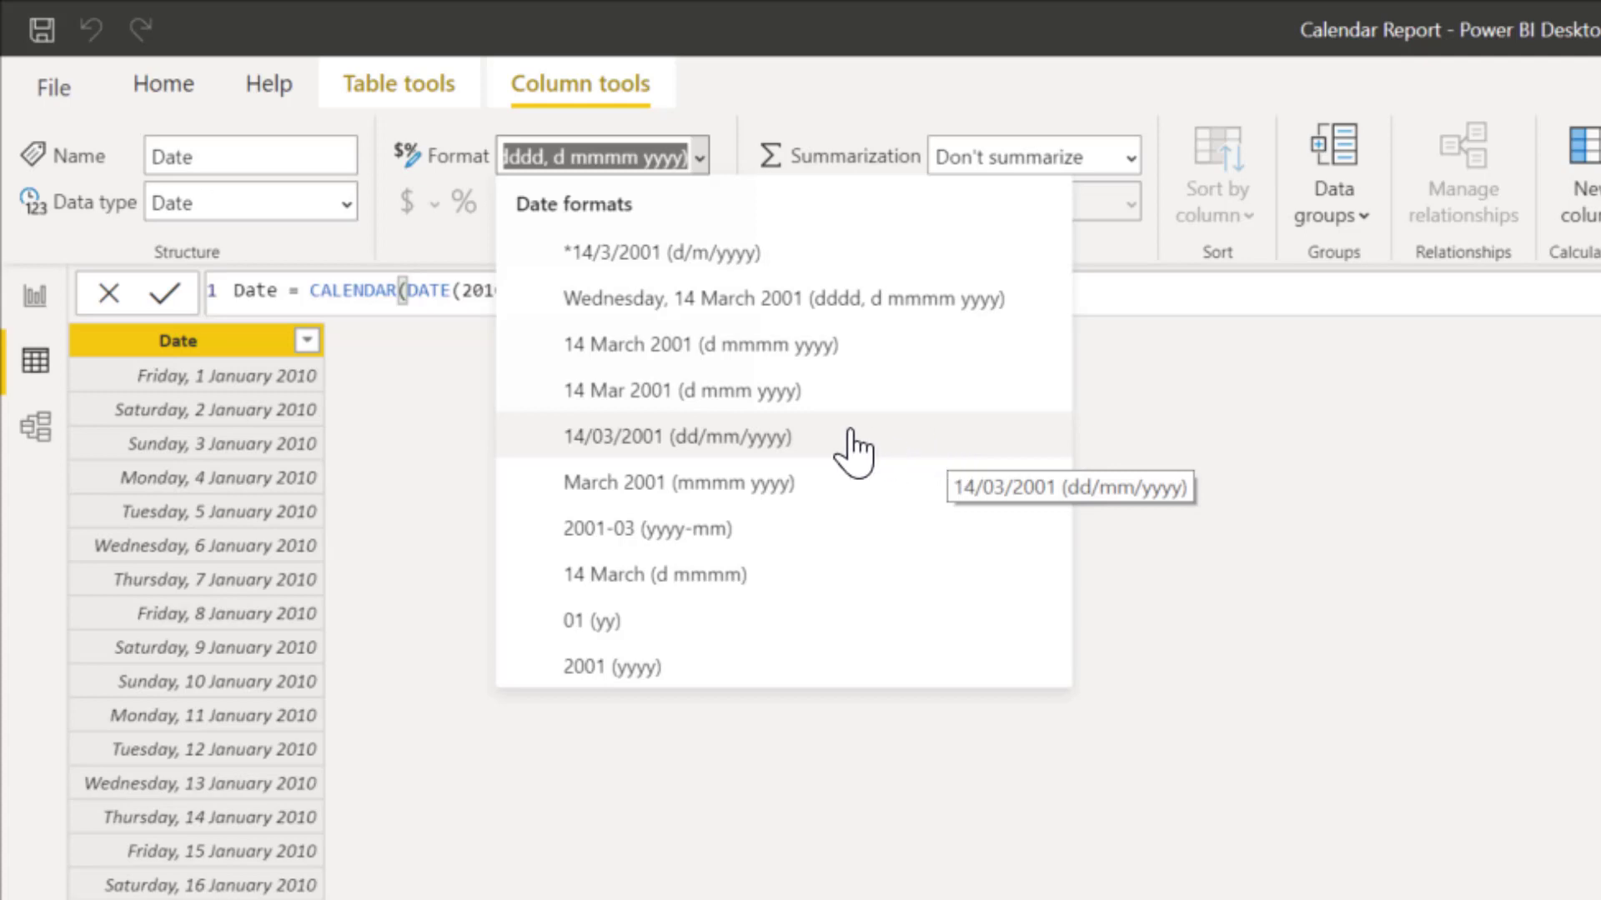
{"action": "left_click", "coordinate": [734, 441]}
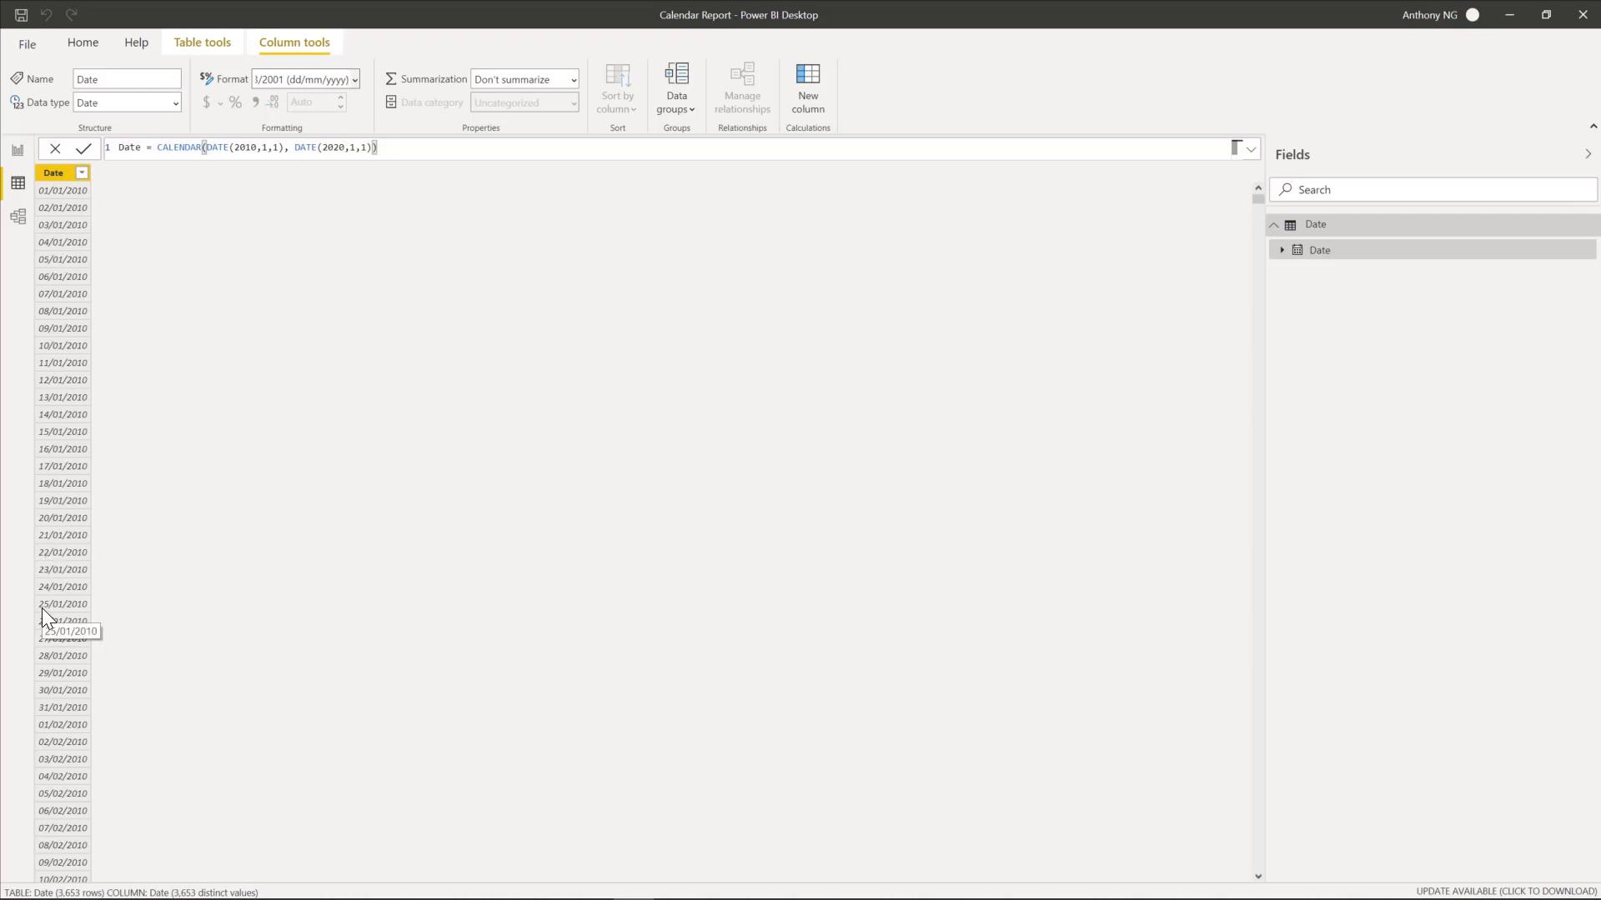
Rename the Date table as Date_Table
{"action": "left_click", "coordinate": [200, 42]}
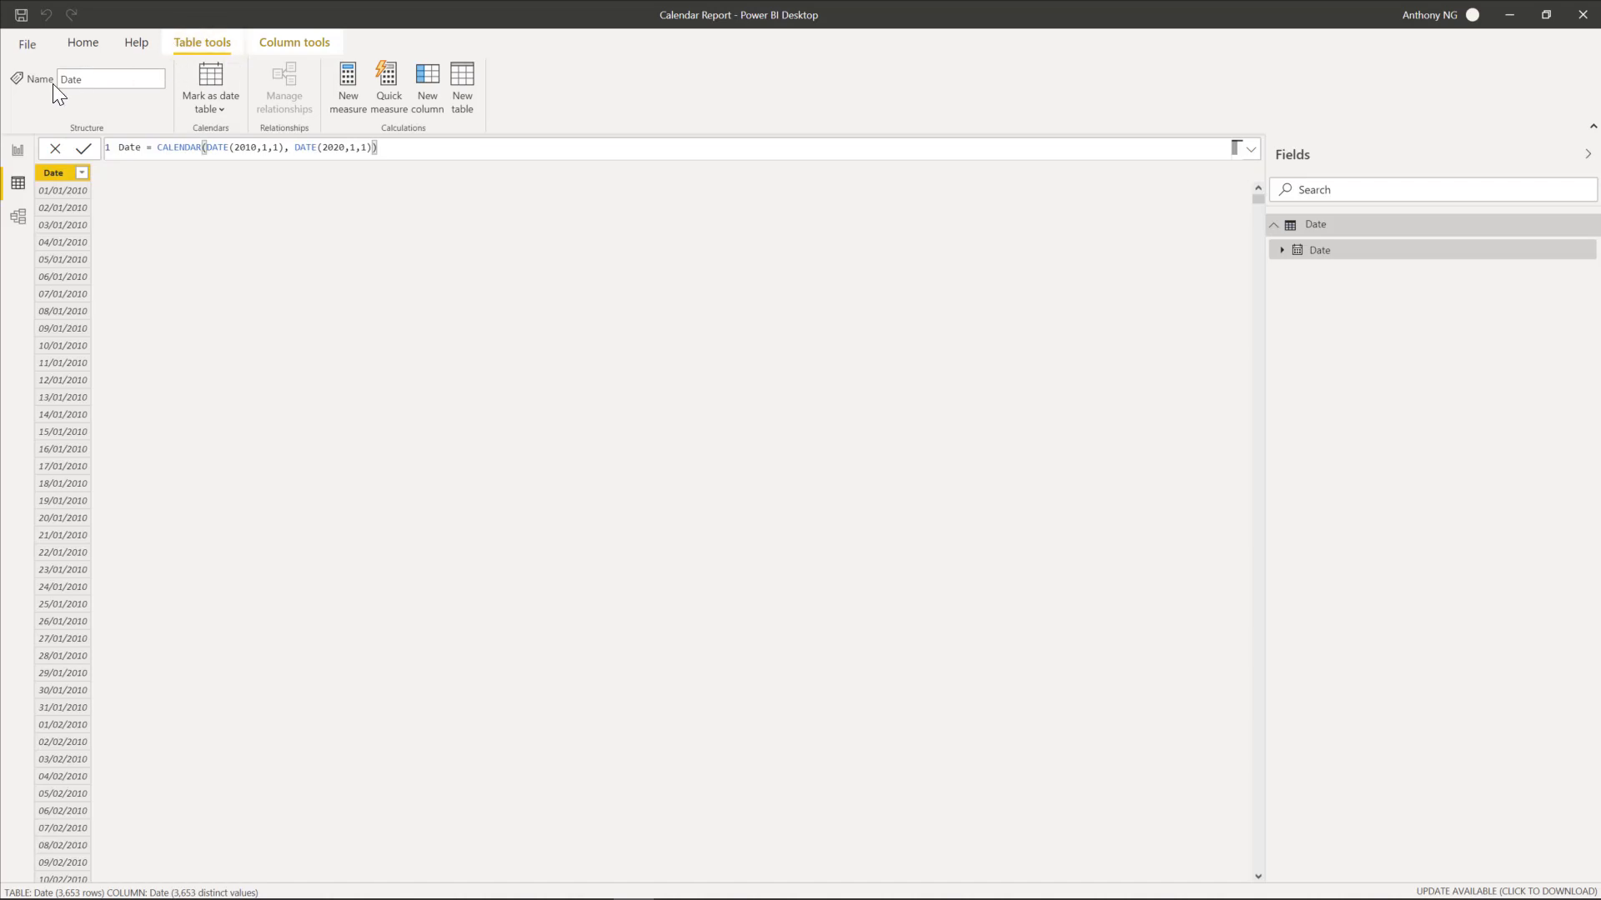
{"action": "left_click_drag", "start_coordinate": [60, 79], "coordinate": [160, 79]}
{"action": "key", "text": "Right"}
{"action": "type", "text": "_Table"}
{"action": "key", "text": "Return"}
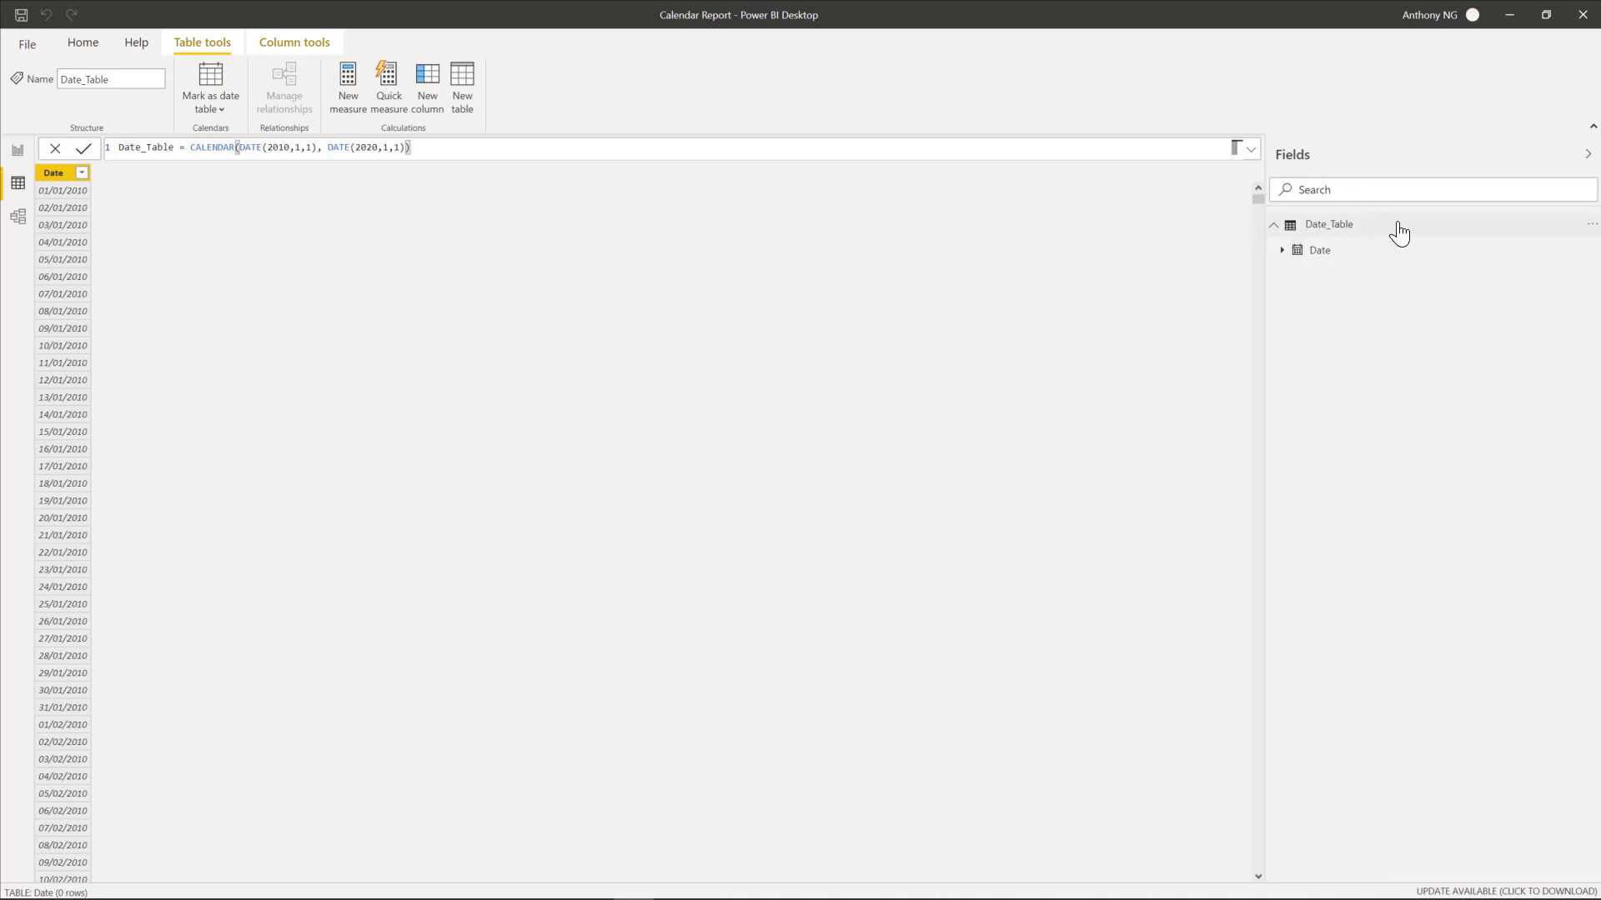
{"action": "mouse_move", "coordinate": [1400, 234]}
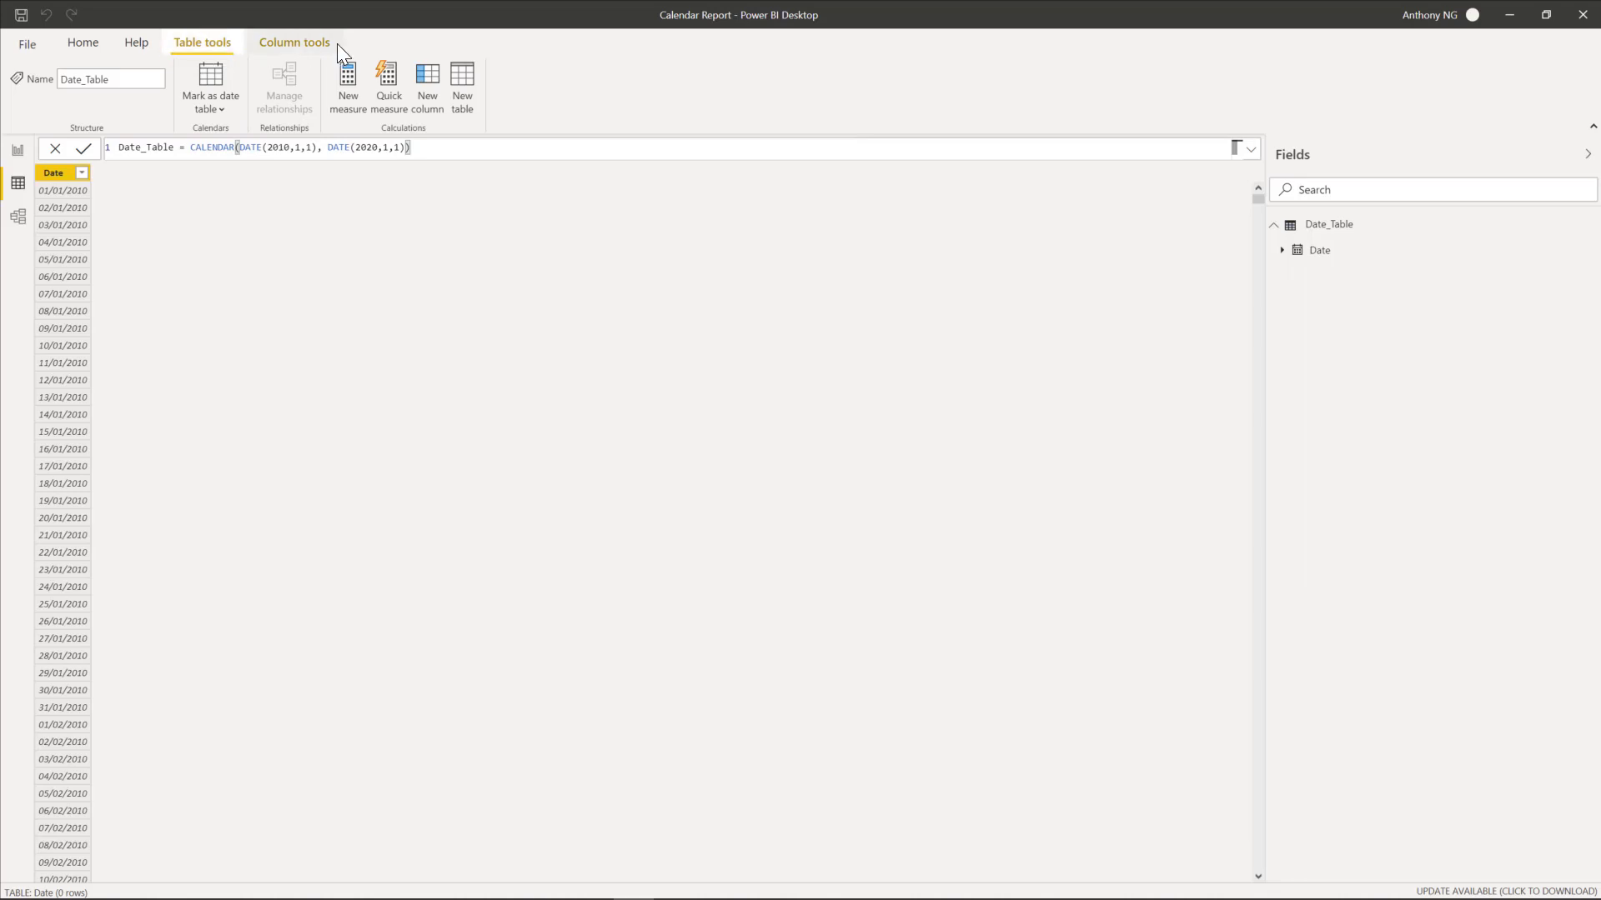
{"action": "left_click", "coordinate": [307, 38]}
{"action": "left_click", "coordinate": [207, 43]}
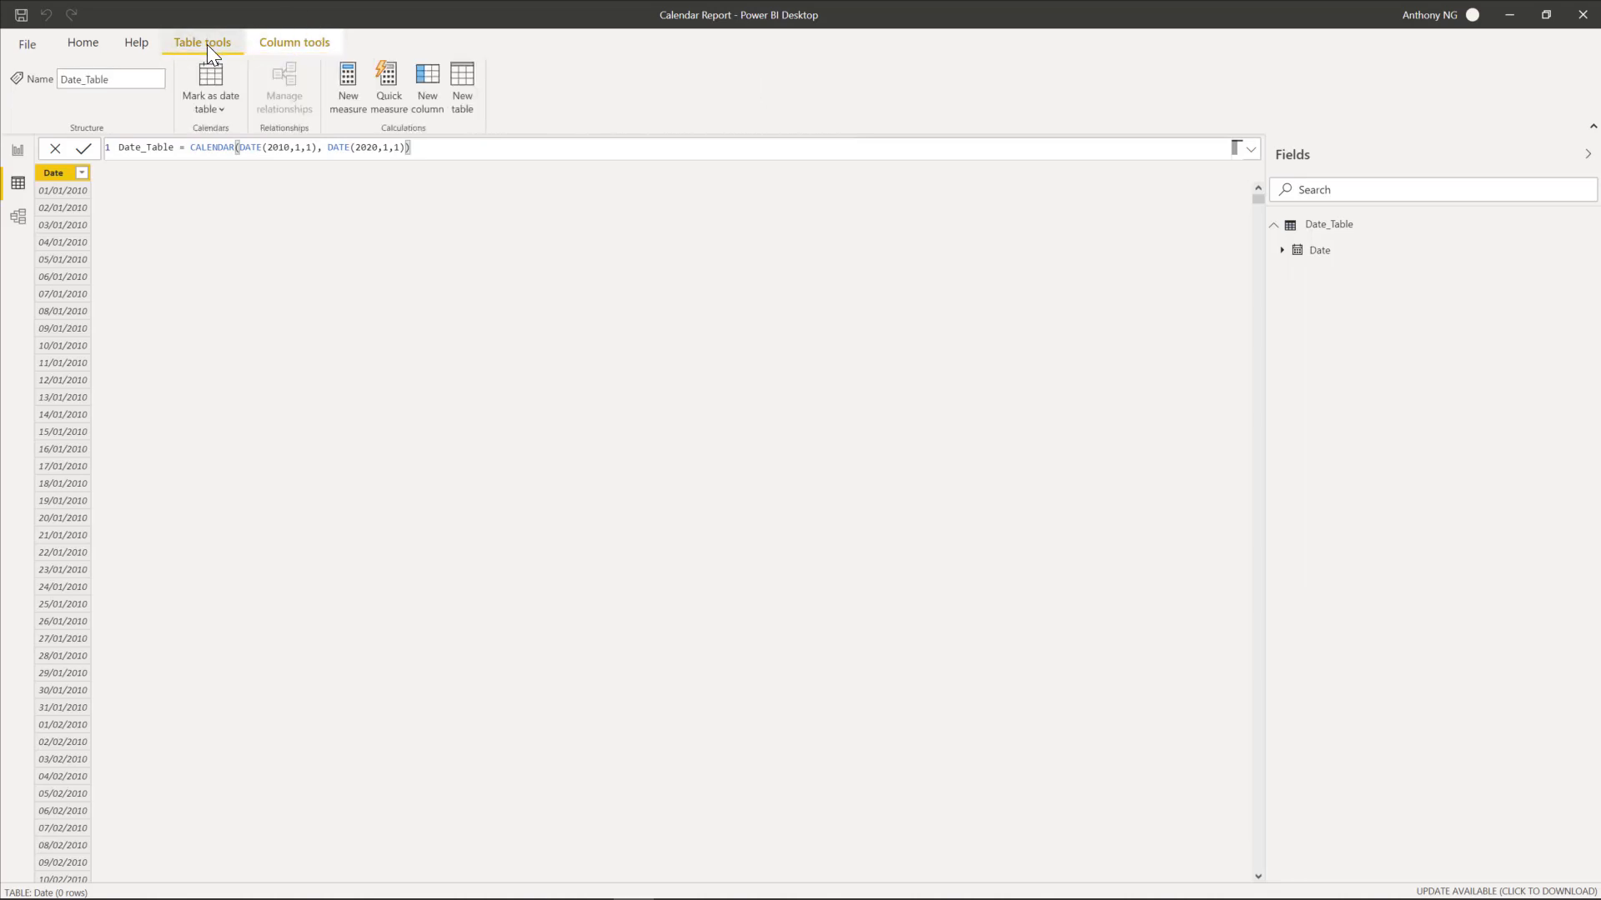
{"action": "left_click", "coordinate": [305, 49]}
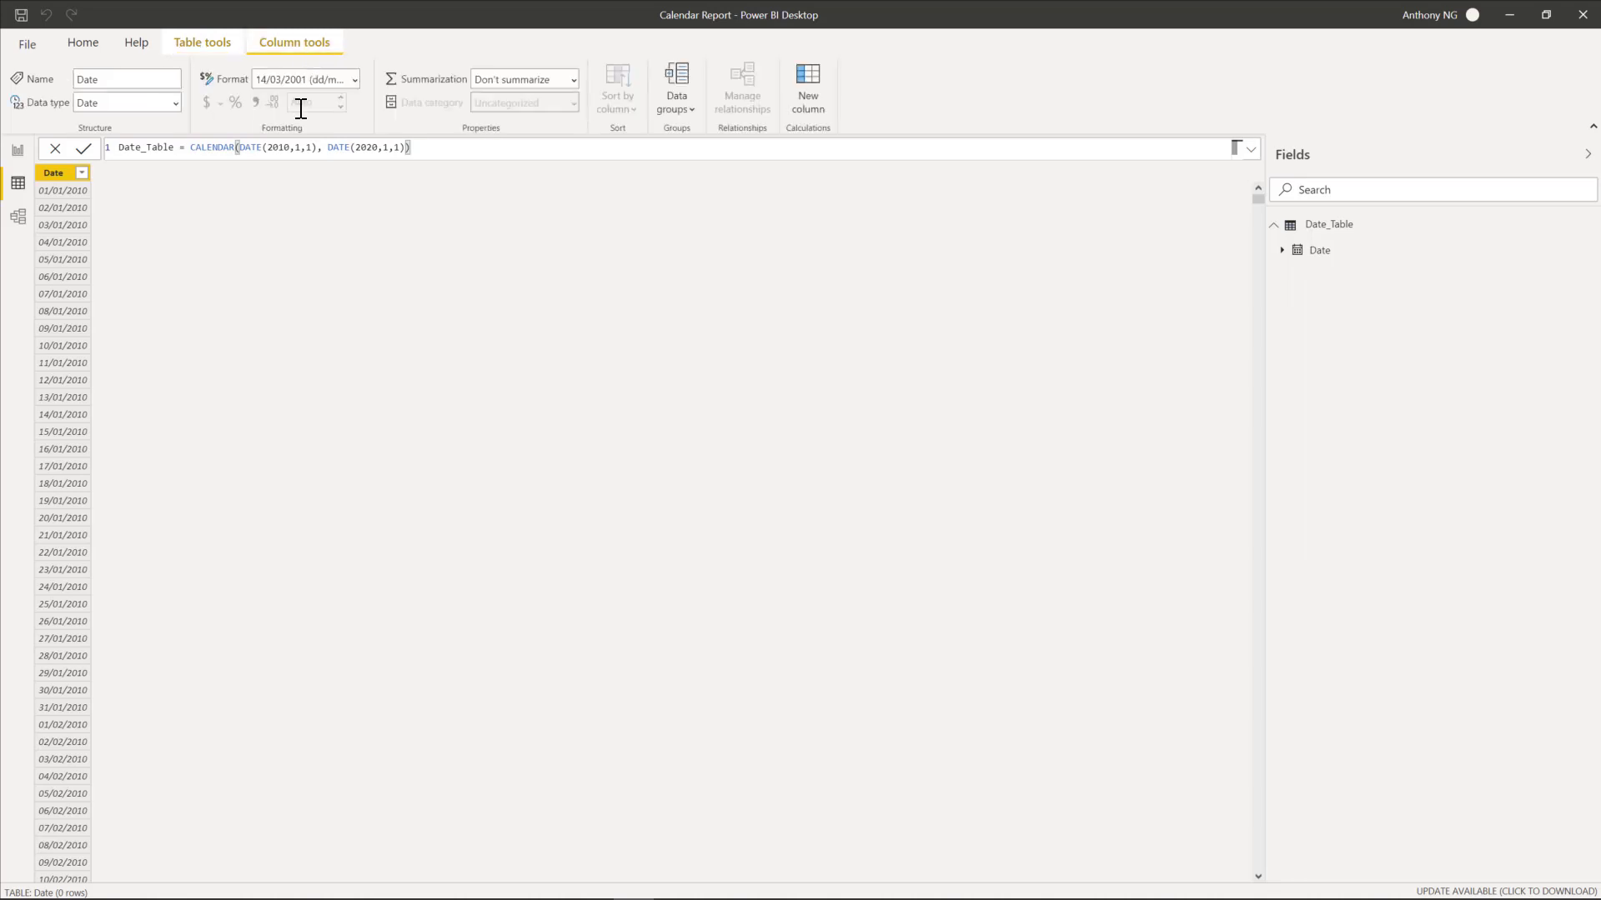